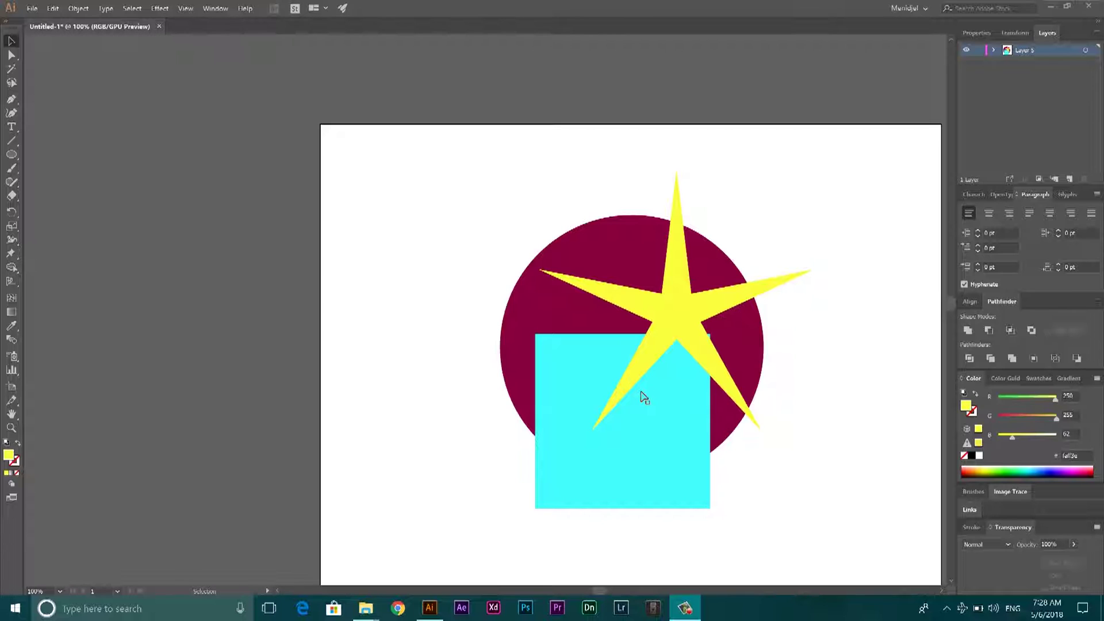
left_click(644, 397)
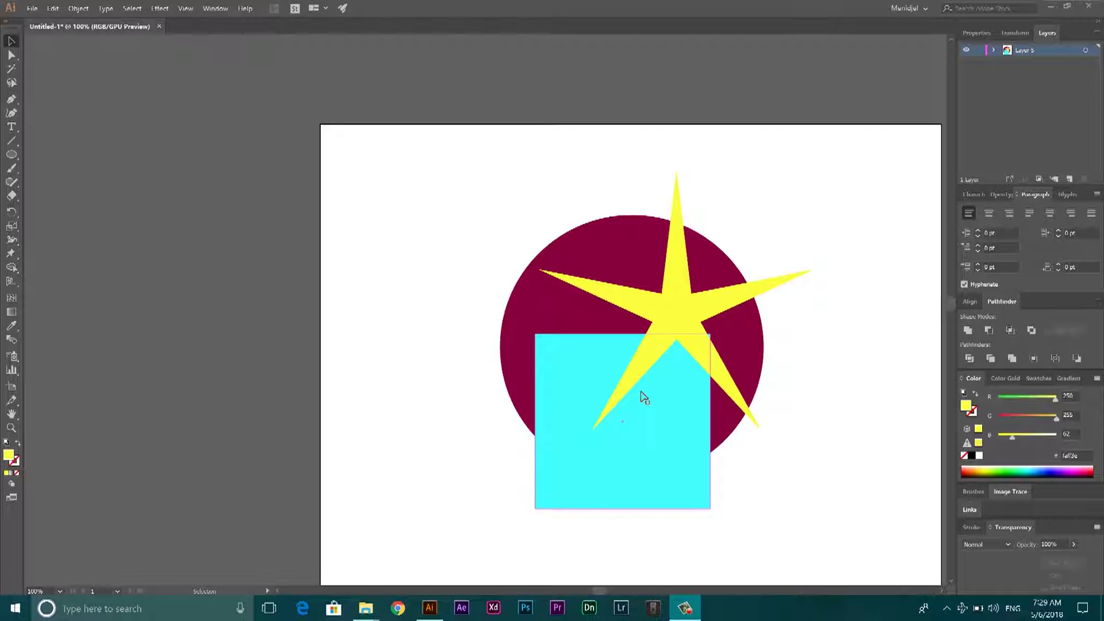
scroll(649, 388, "down", 2)
scroll(638, 299, "up", 1)
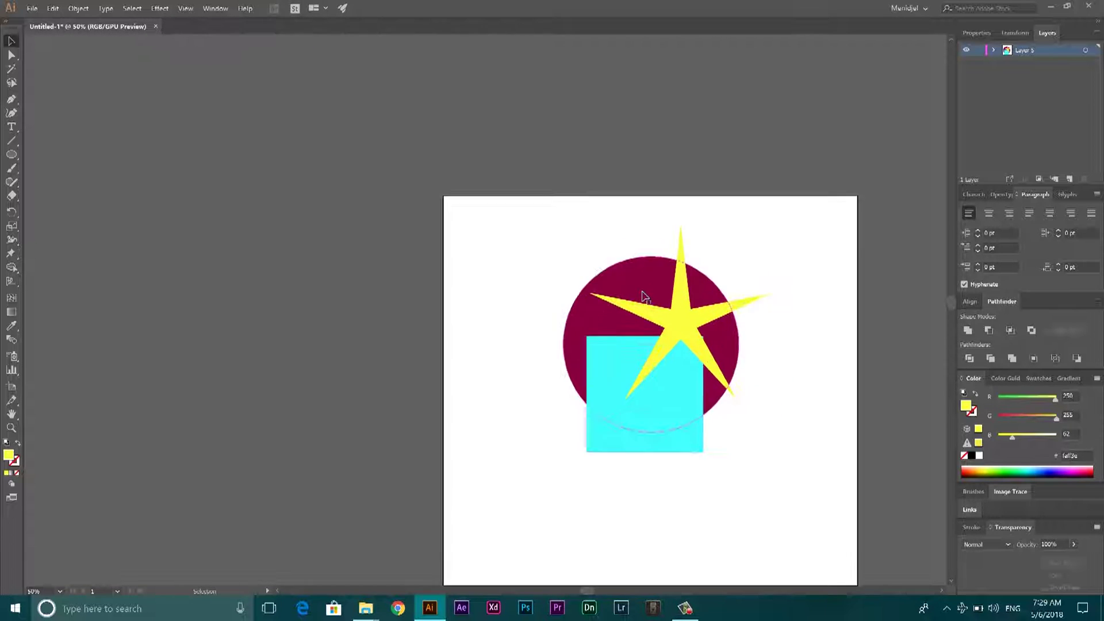
scroll(643, 294, "up", 1)
left_click_drag(651, 311, 596, 140)
left_click_drag(646, 206, 682, 228)
scroll(712, 208, "down", 1)
scroll(700, 222, "up", 1)
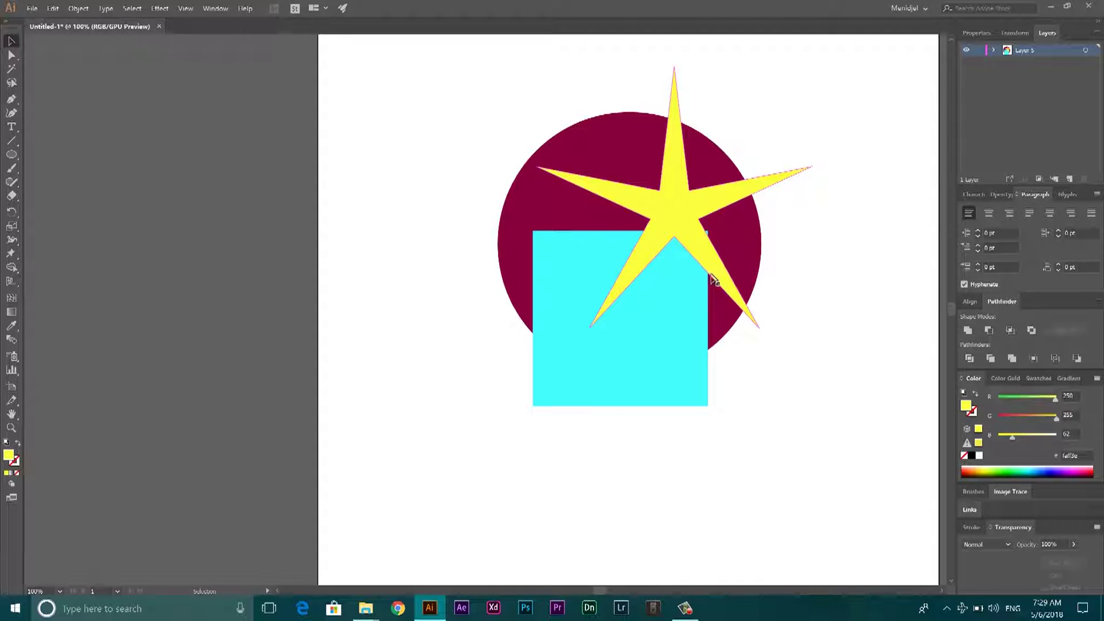
Select the dark red circle and undock the Transparency panel so that it floats beside the artwork.
left_click(711, 171)
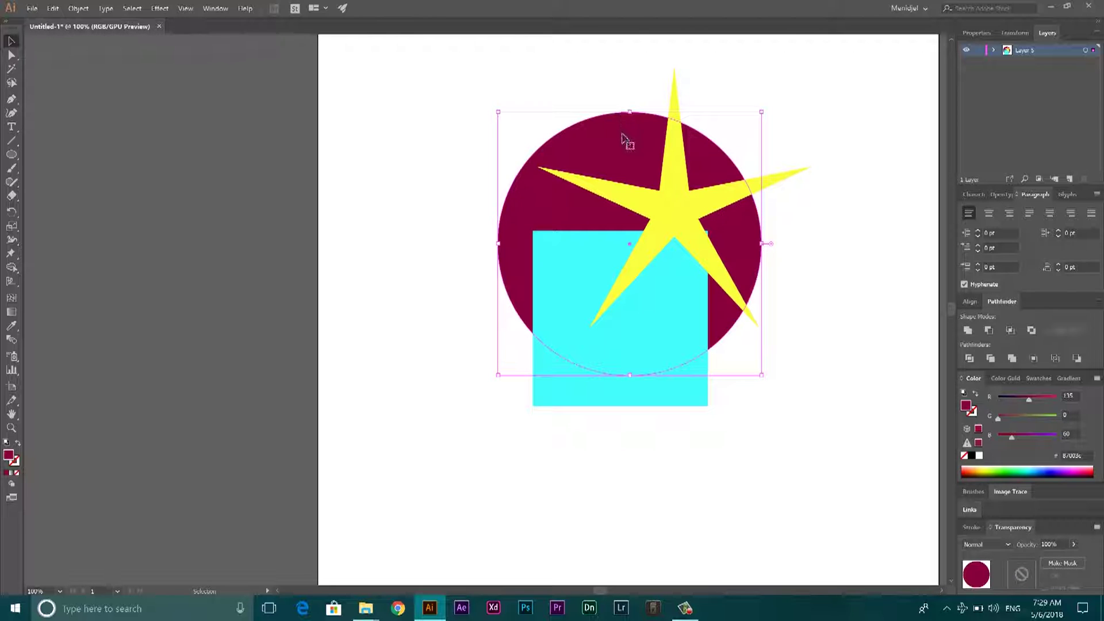
left_click(614, 102)
left_click(620, 143)
left_click(232, 7)
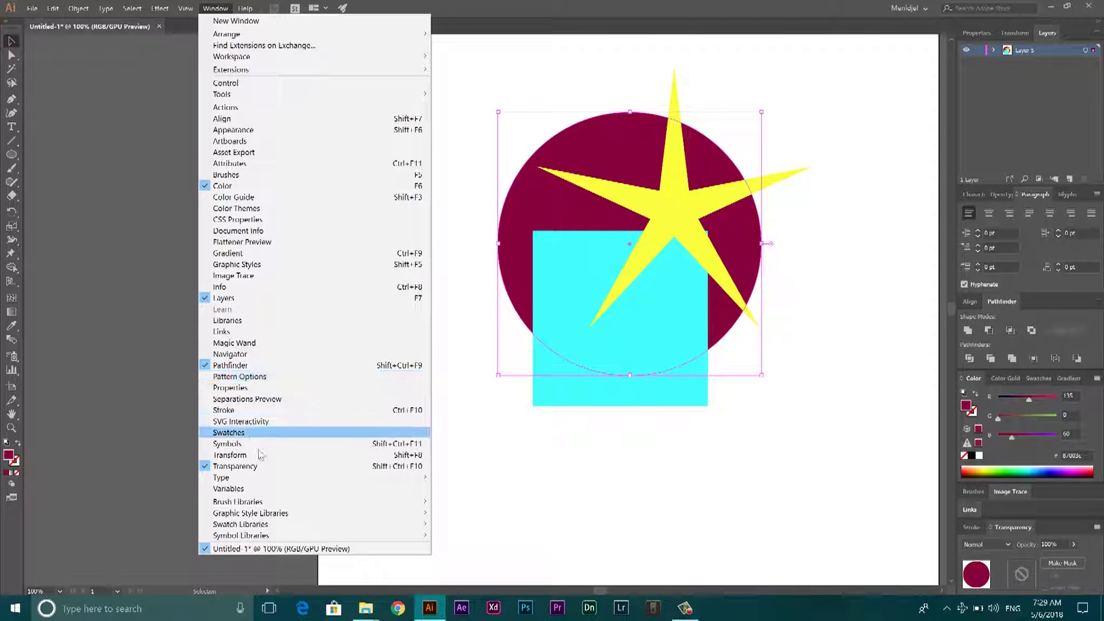
left_click(223, 5)
left_click_drag(1011, 533, 291, 158)
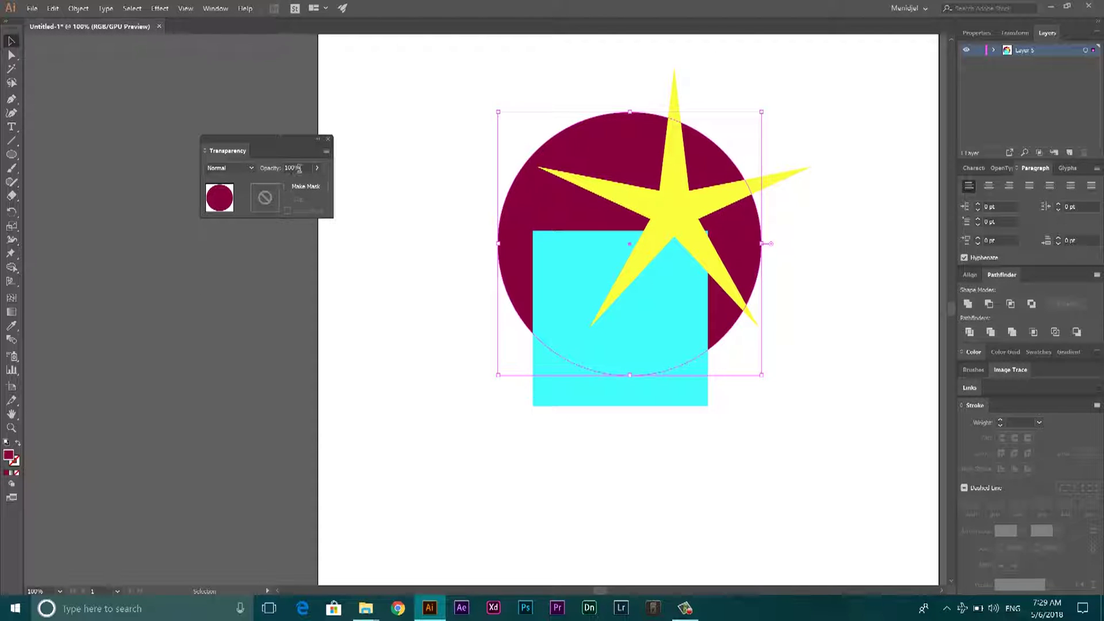
Lower the opacity of the selected dark red circle to 50%.
left_click(317, 168)
left_click_drag(307, 184, 301, 183)
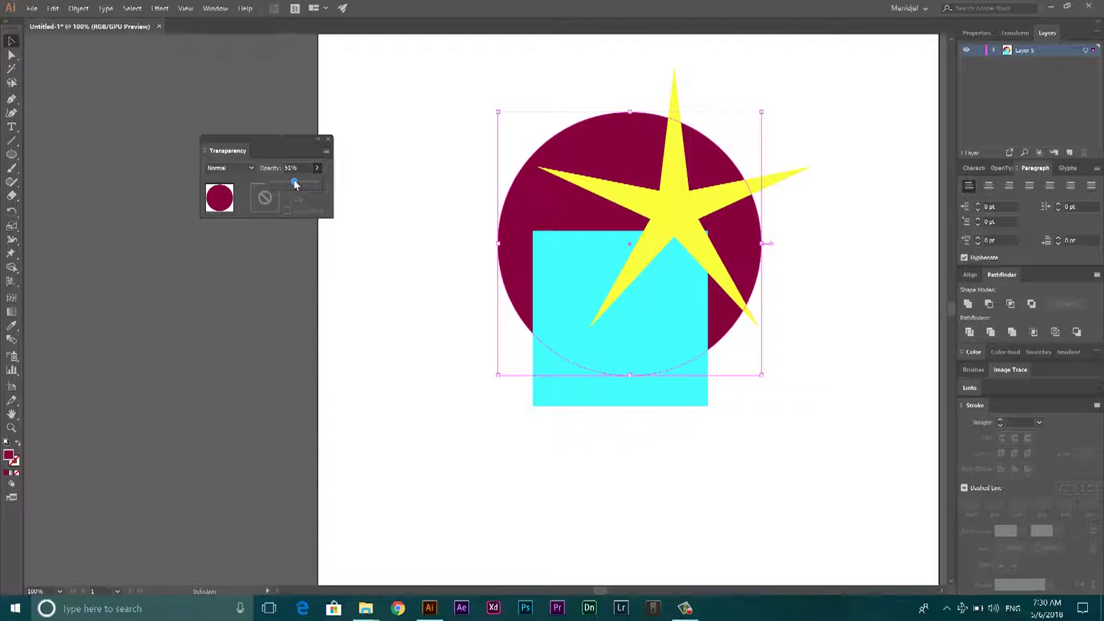
left_click_drag(294, 183, 294, 183)
left_click(412, 150)
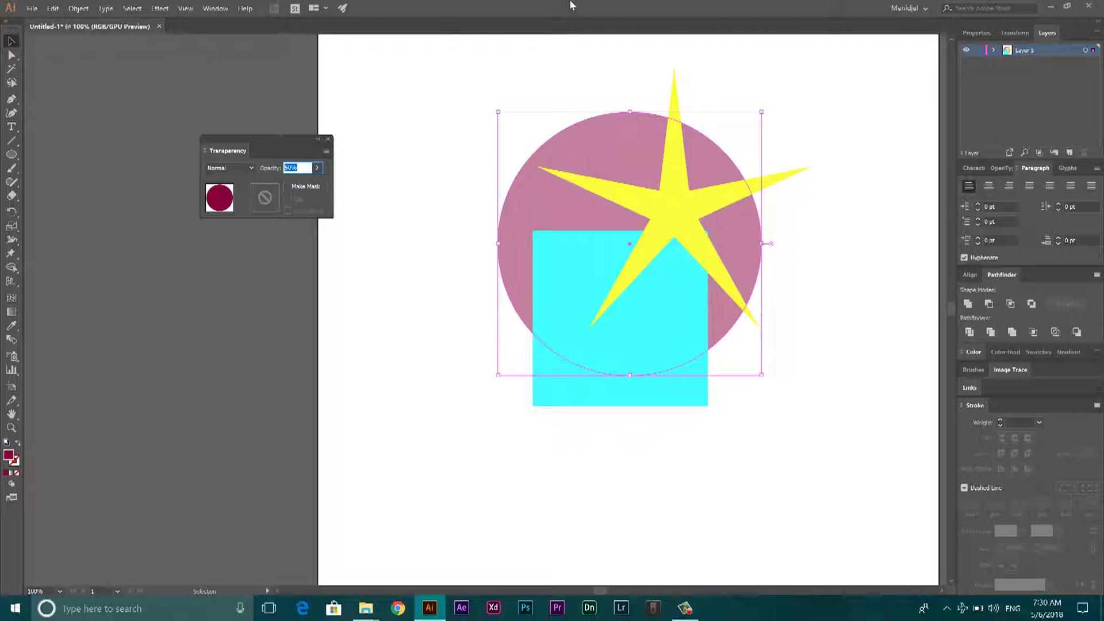
Undo and reapply the circle's opacity change to compare both versions, and leave the circle deselected.
key("ctrl+z")
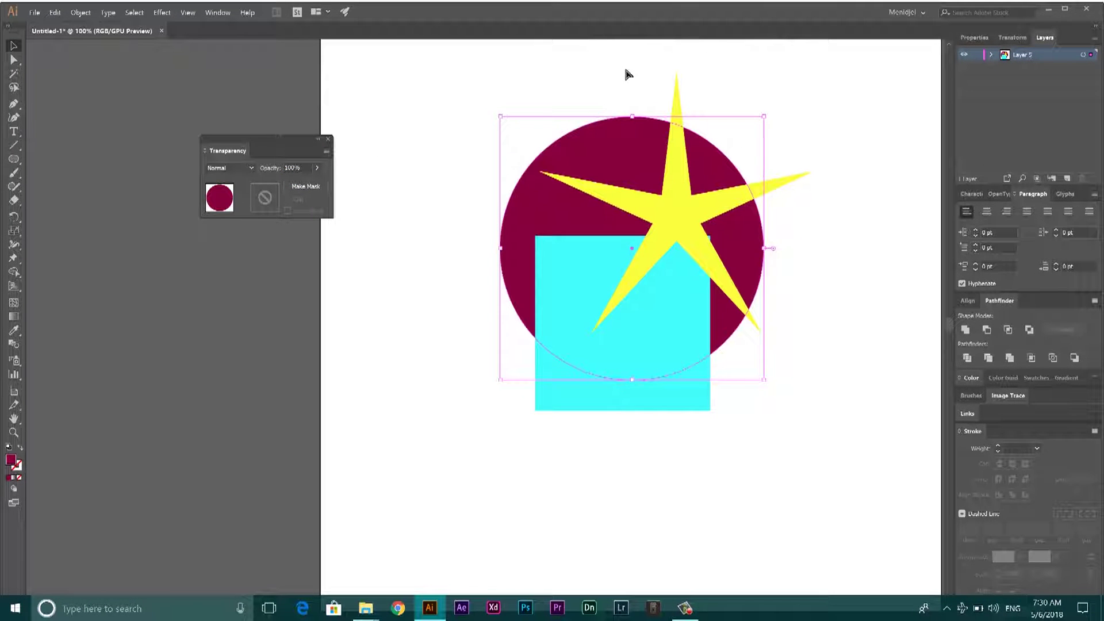
key("ctrl+shift+z")
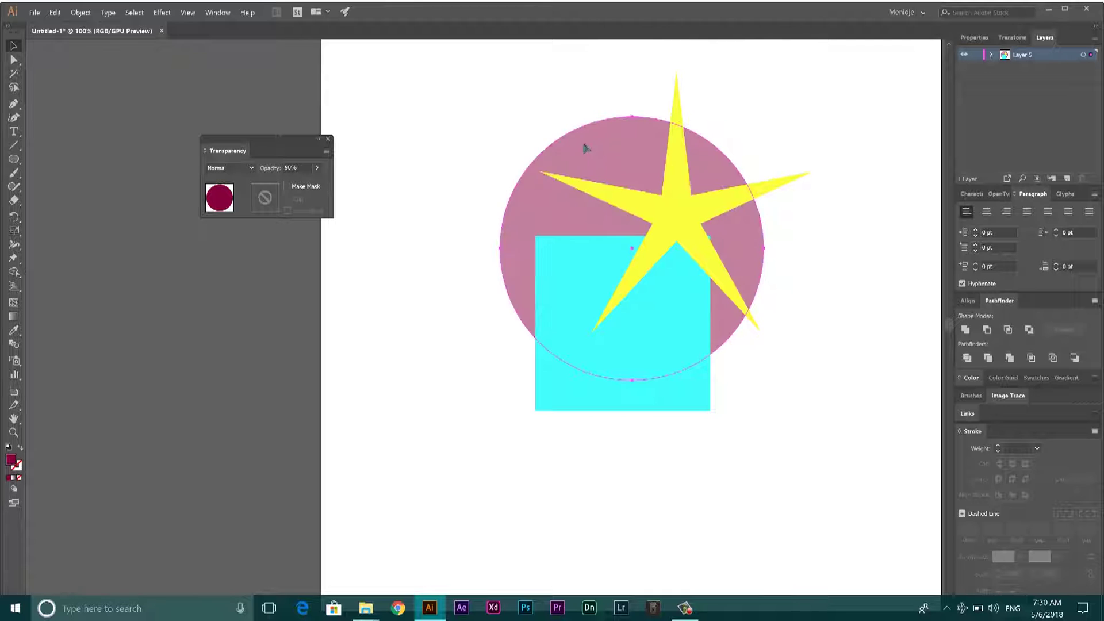
double_click(533, 7)
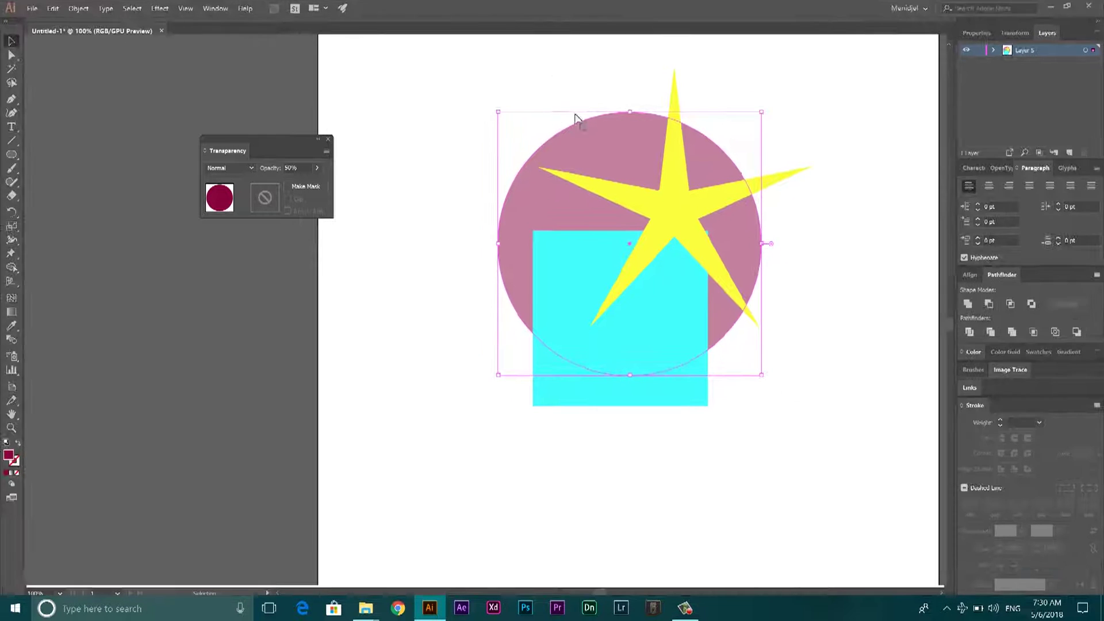
left_click(591, 83)
left_click(635, 148)
left_click(598, 104)
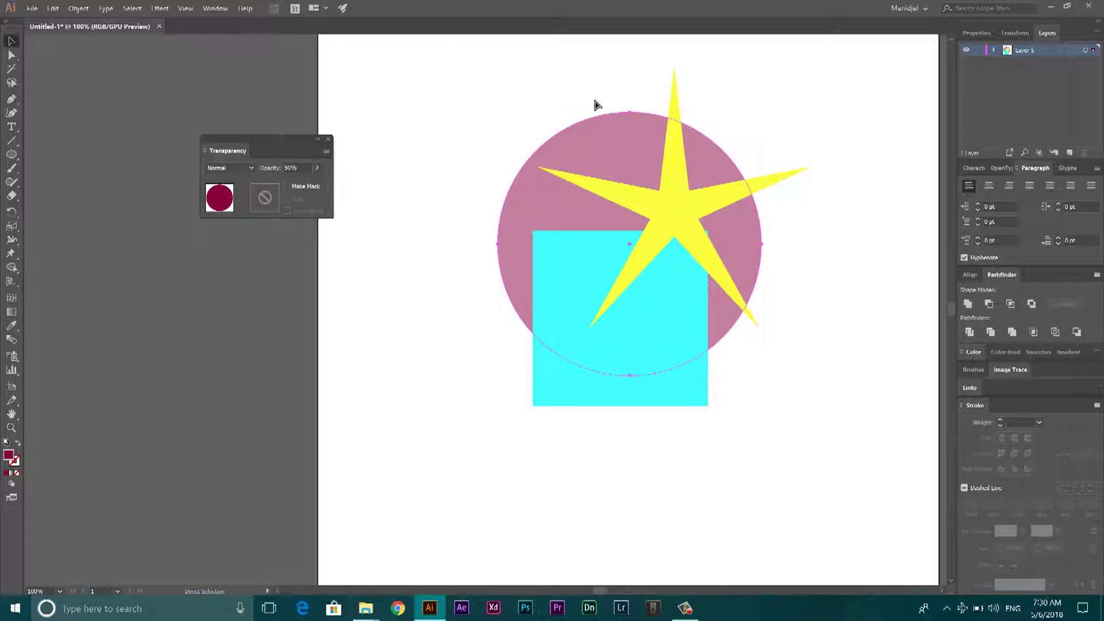
left_click(621, 164)
left_click(580, 101)
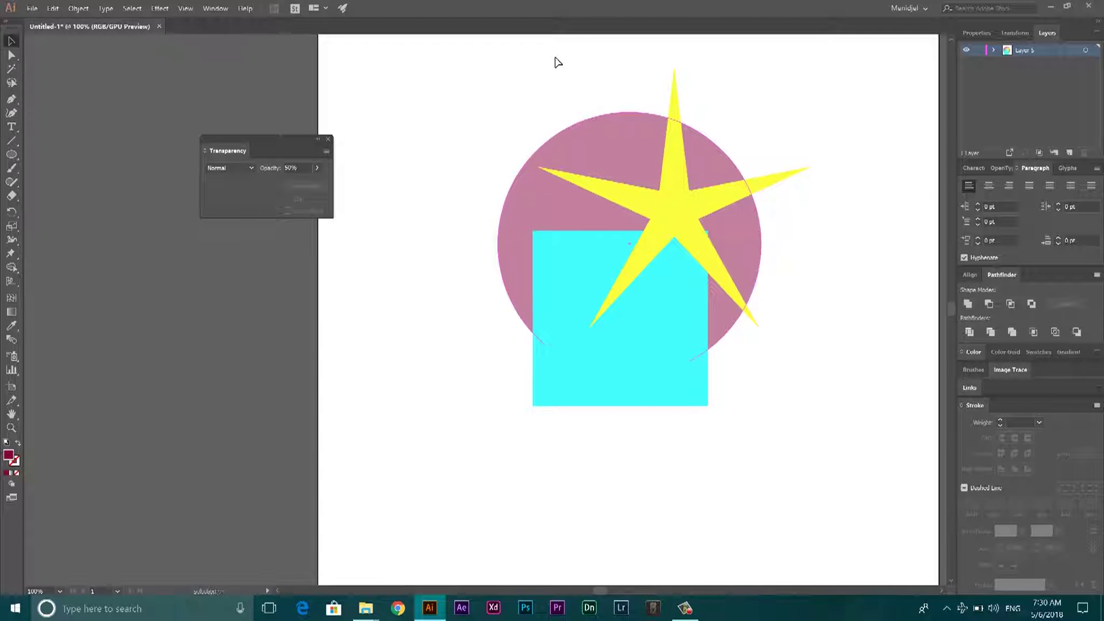
Set the yellow star's opacity to 70% and deselect it.
left_click(677, 109)
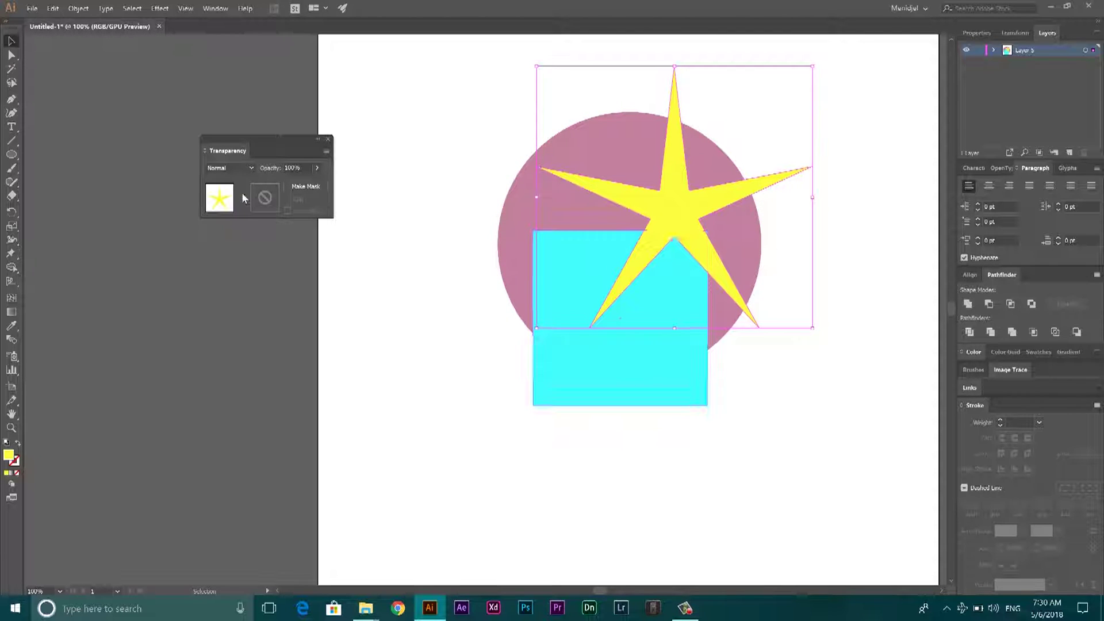
left_click(292, 167)
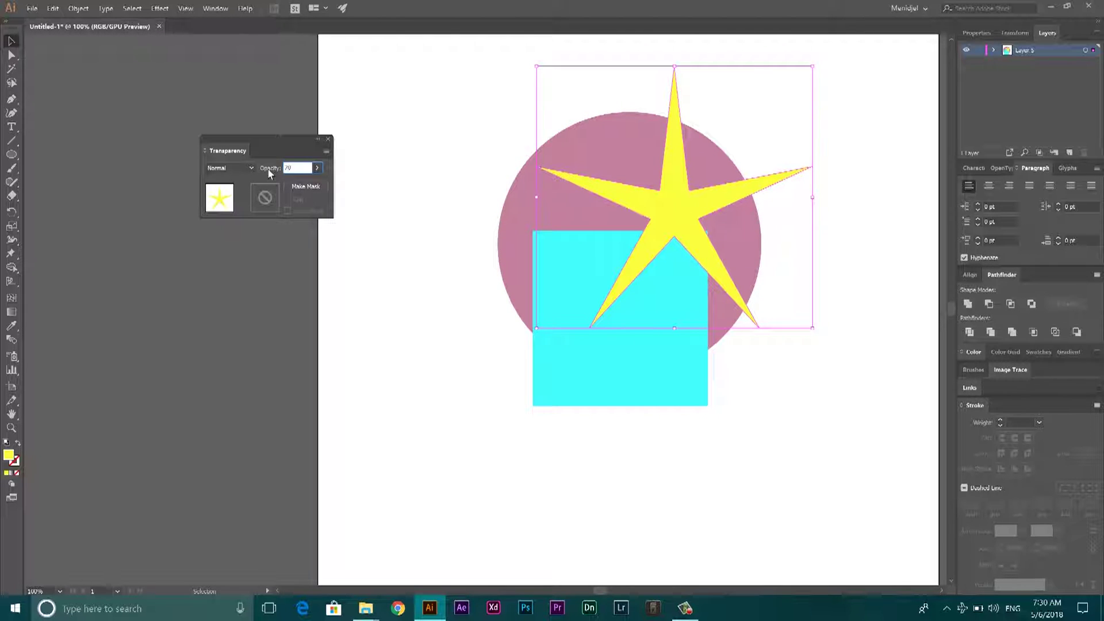
type("70")
key("Return")
left_click(476, 84)
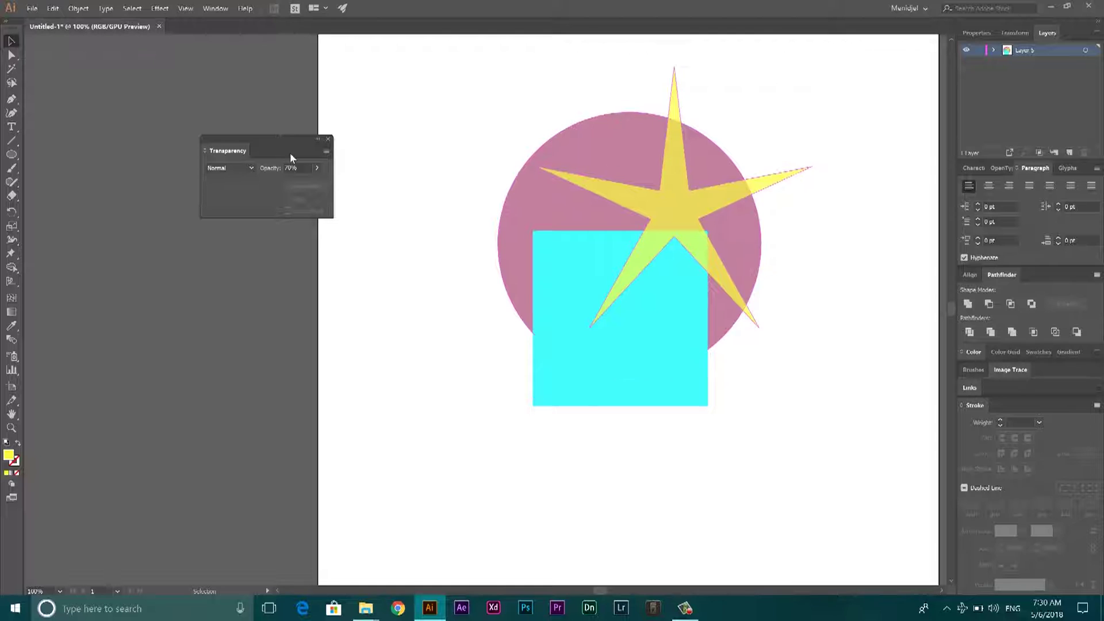
Lower the cyan square's opacity to 31%.
left_click(622, 363)
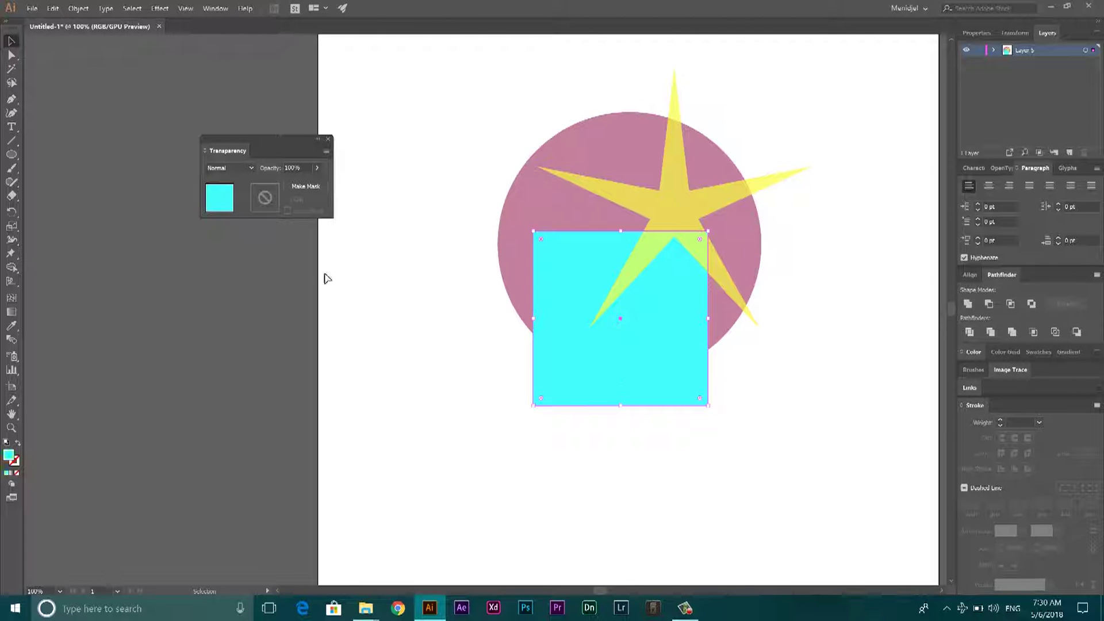
left_click(318, 168)
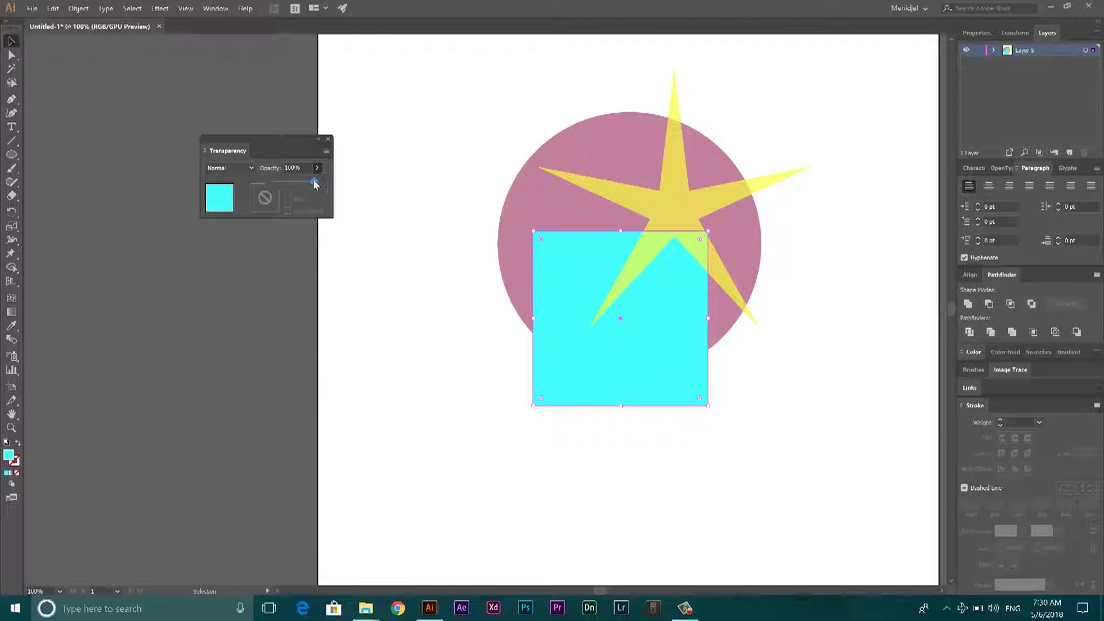
left_click_drag(314, 187, 283, 187)
Move the cyan square slightly right and upward beneath the star, and deselect it.
scroll(450, 188, "down", 2)
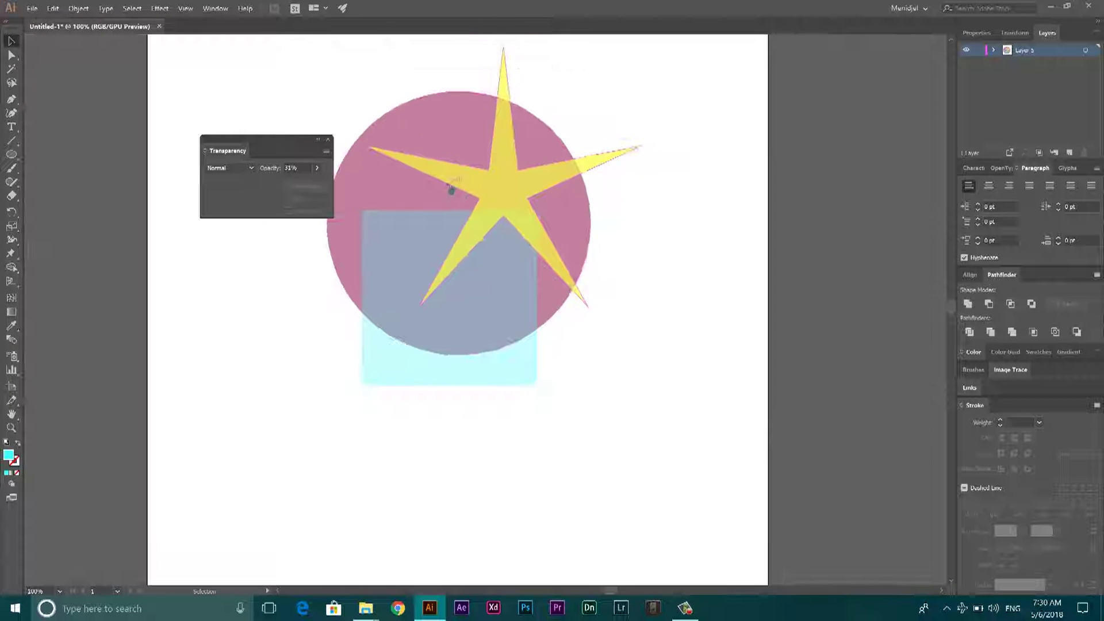
left_click_drag(489, 203, 563, 244)
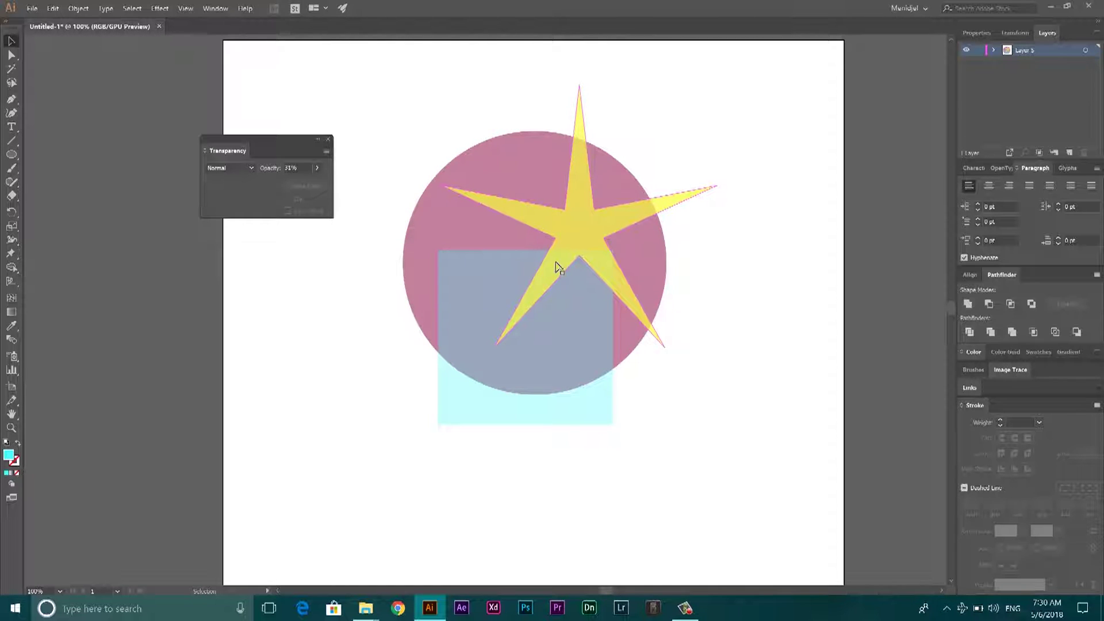
left_click_drag(590, 339, 609, 339)
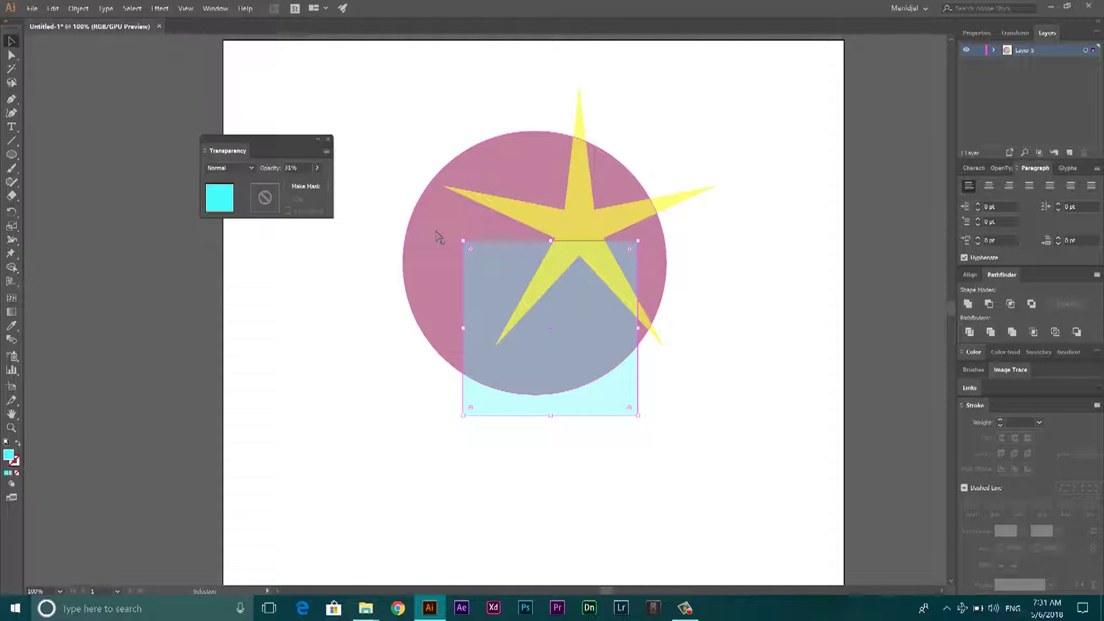
left_click(740, 255)
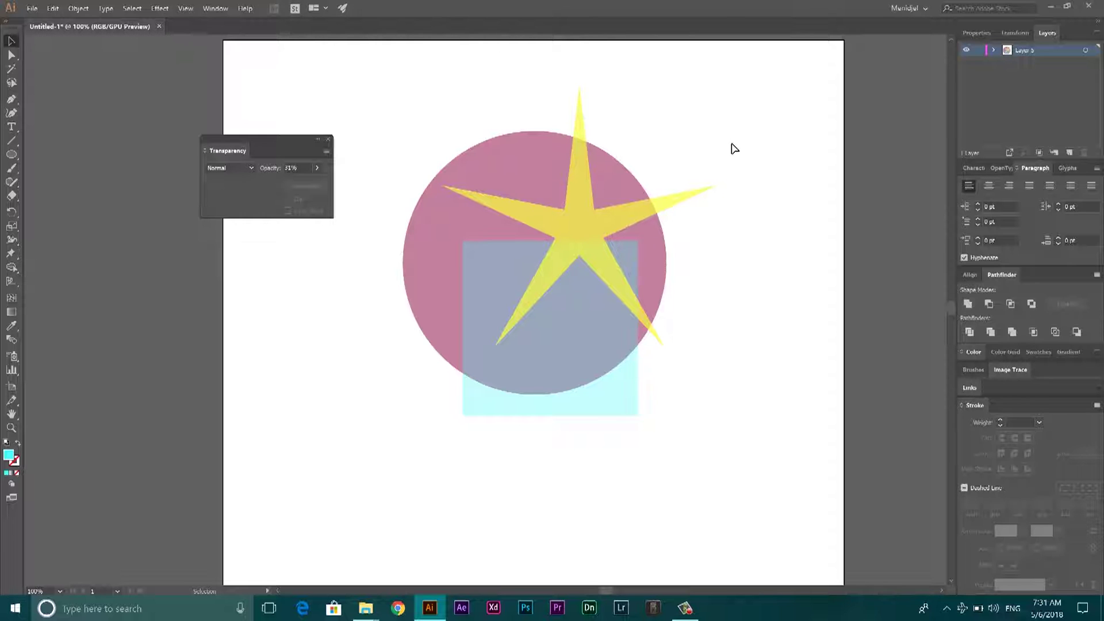
Select the circle, square and star together and raise their opacity to 100%.
left_click_drag(732, 144, 435, 384)
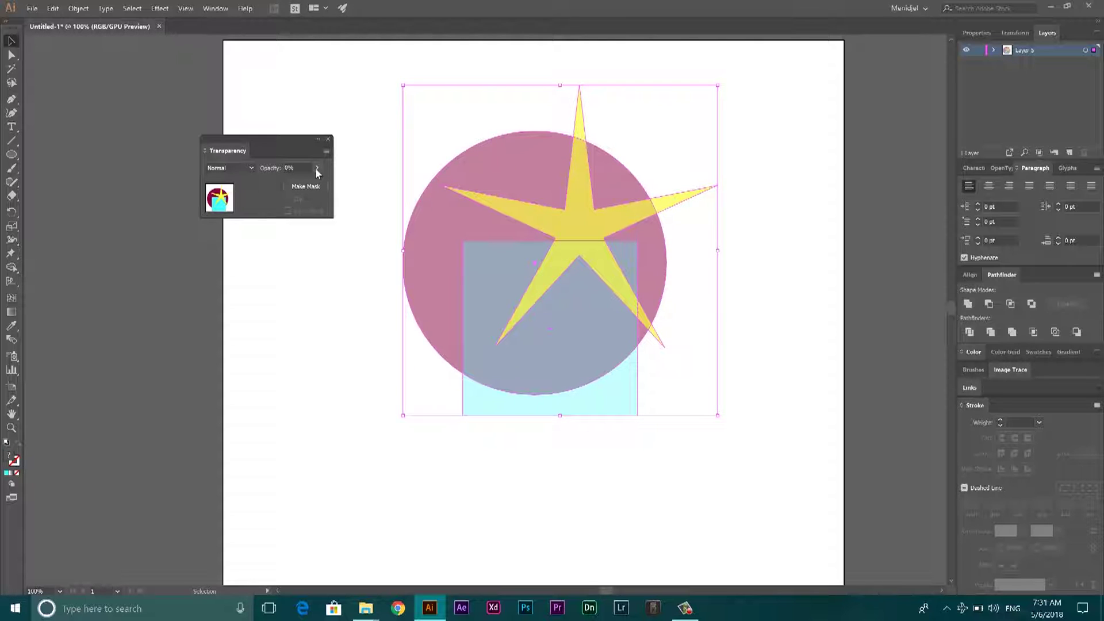
left_click(317, 168)
left_click_drag(275, 183, 352, 184)
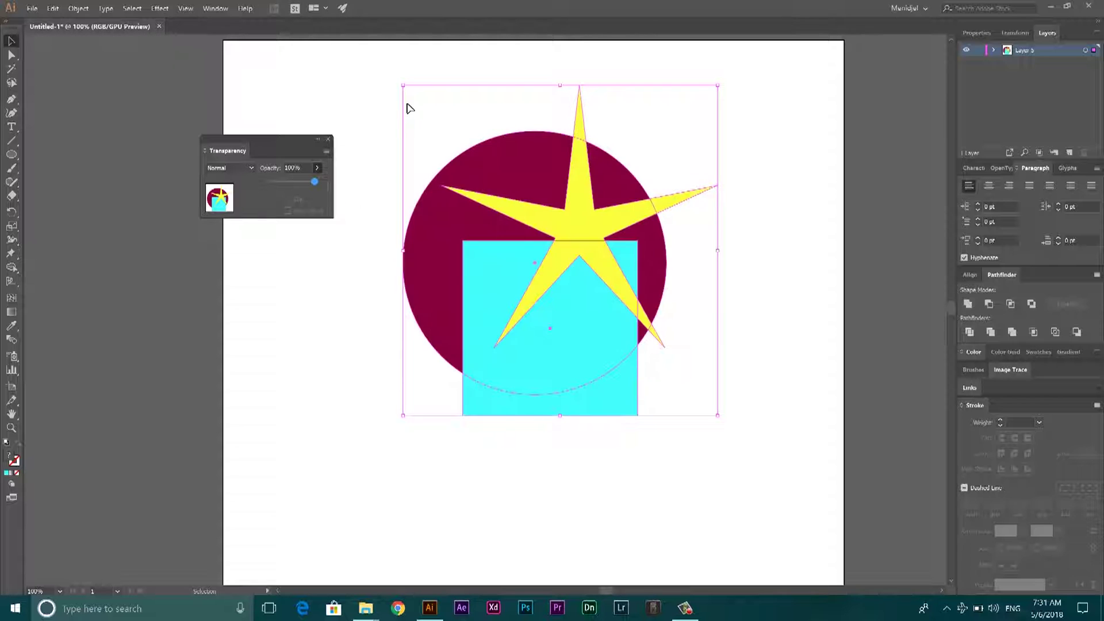
left_click(363, 87)
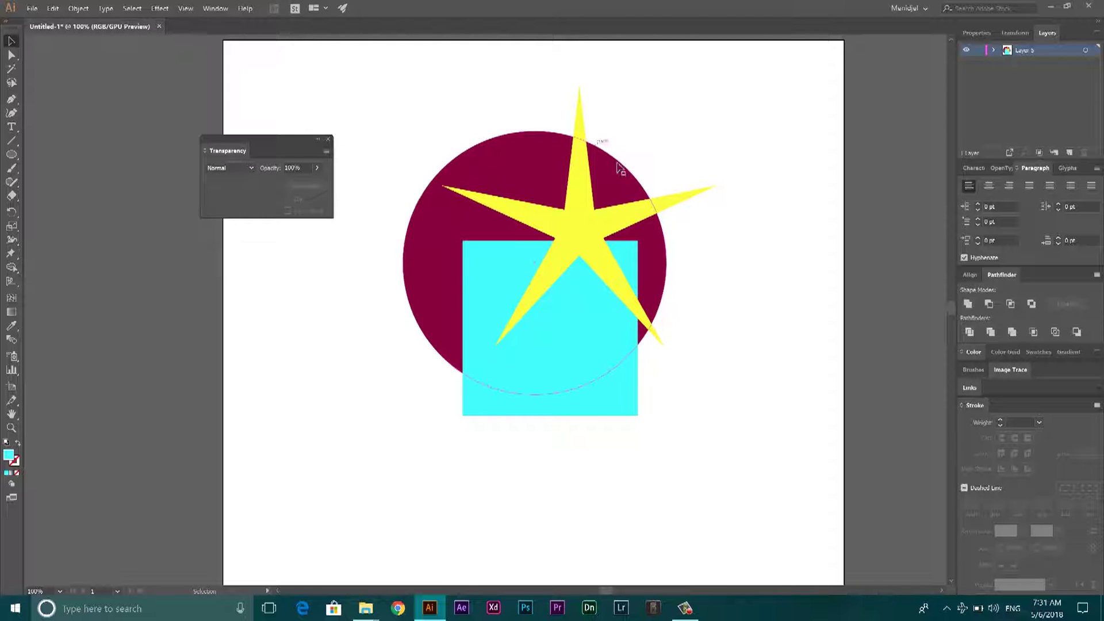
Set the yellow star's blending mode to Darken and examine how it blends with the circle and square.
left_click(240, 169)
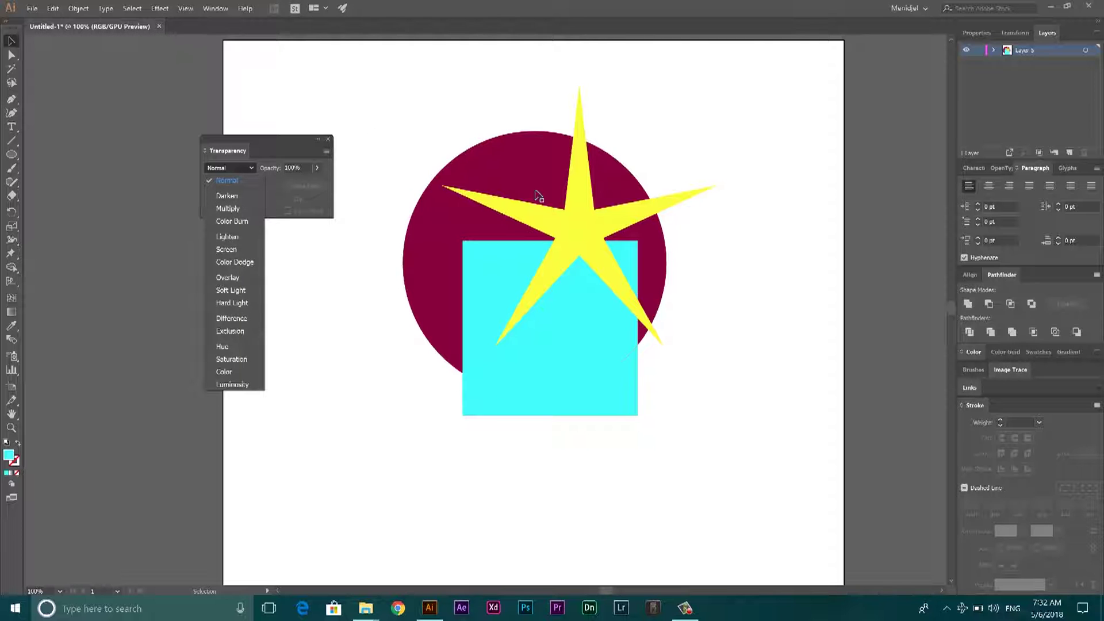
left_click(567, 222)
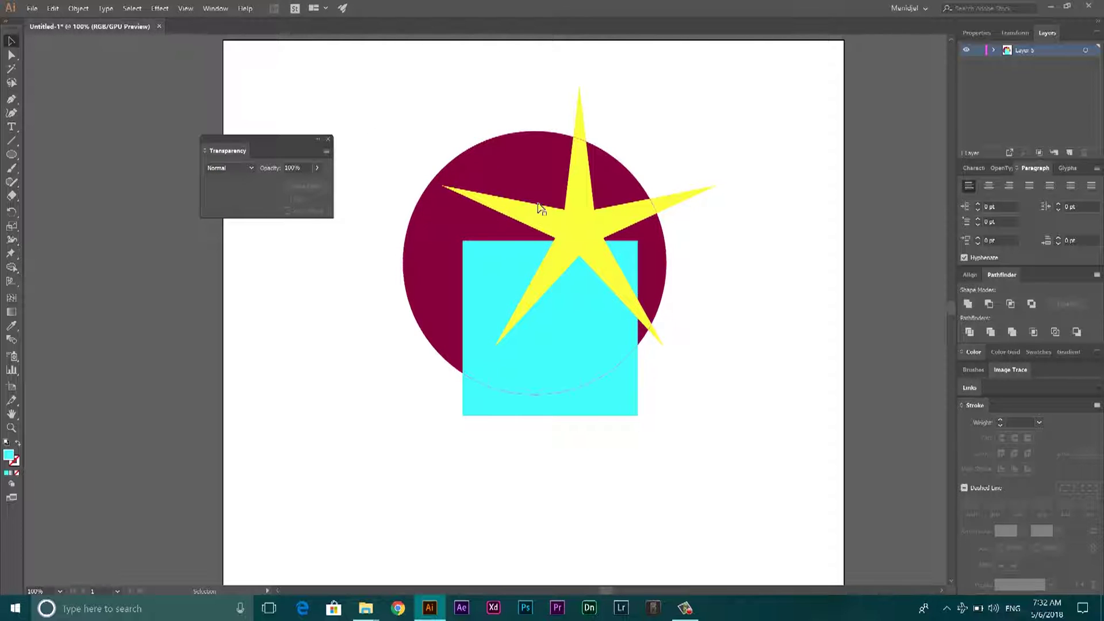
left_click(604, 232)
left_click(212, 171)
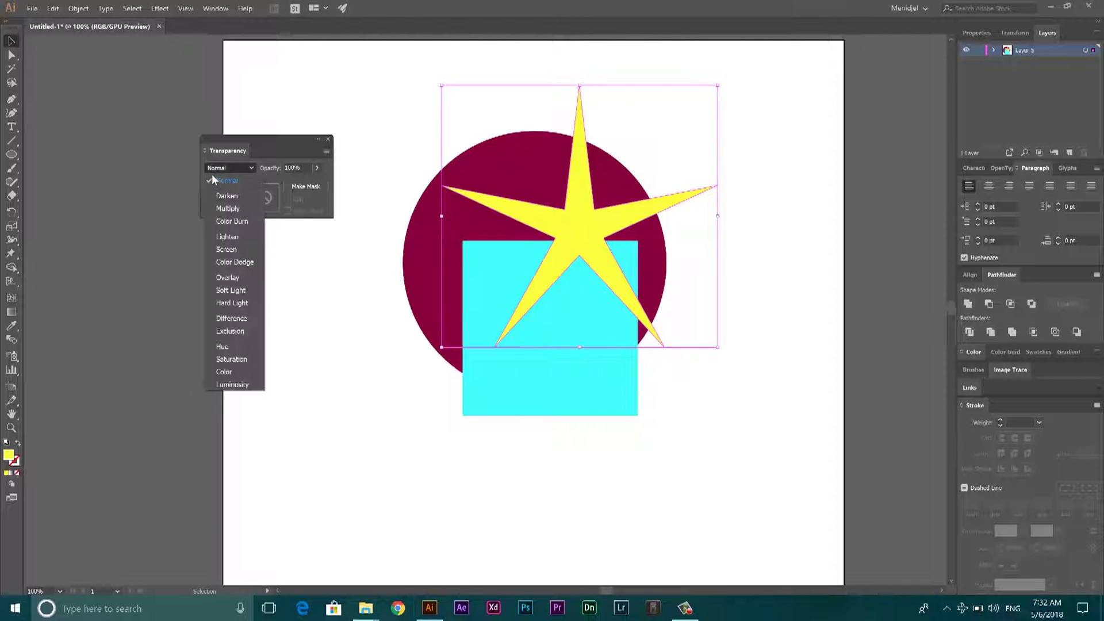
left_click(227, 196)
left_click(669, 146)
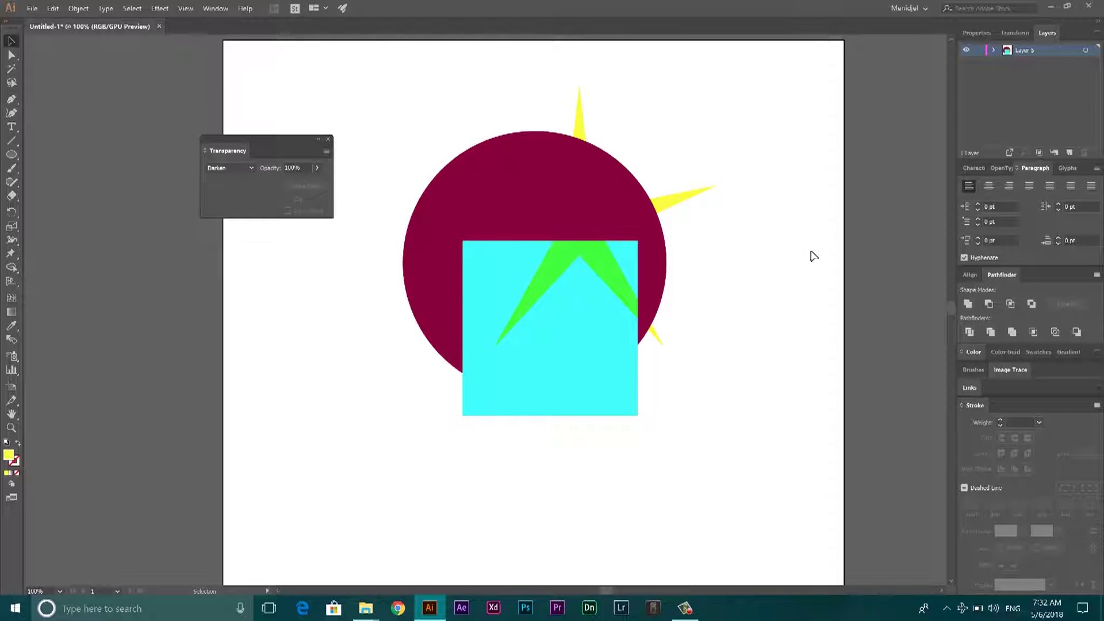
left_click(670, 202)
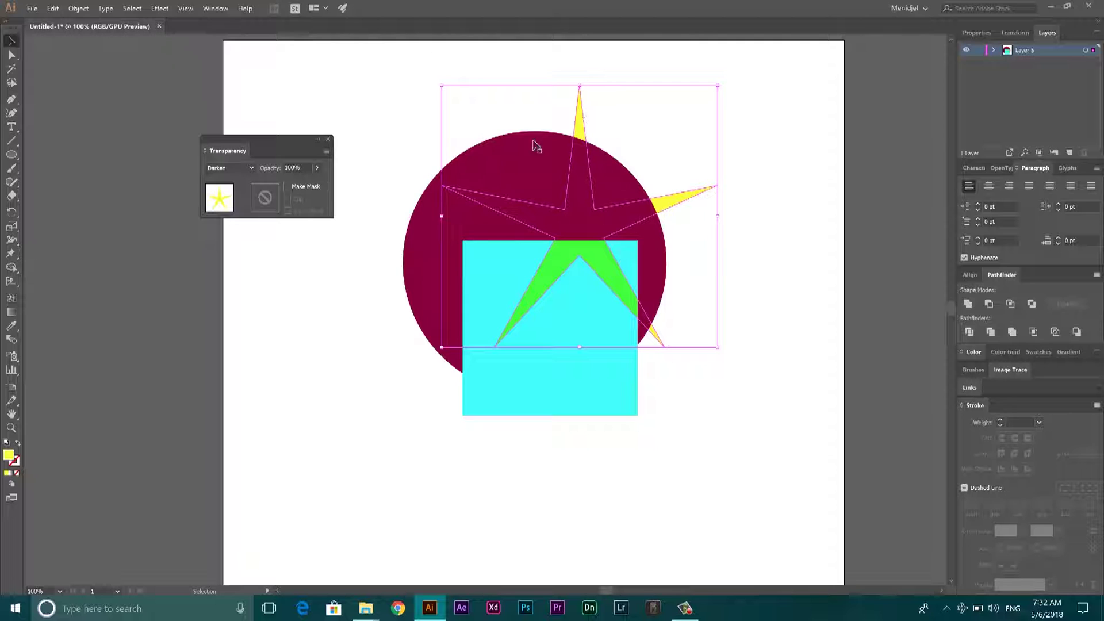
left_click(642, 132)
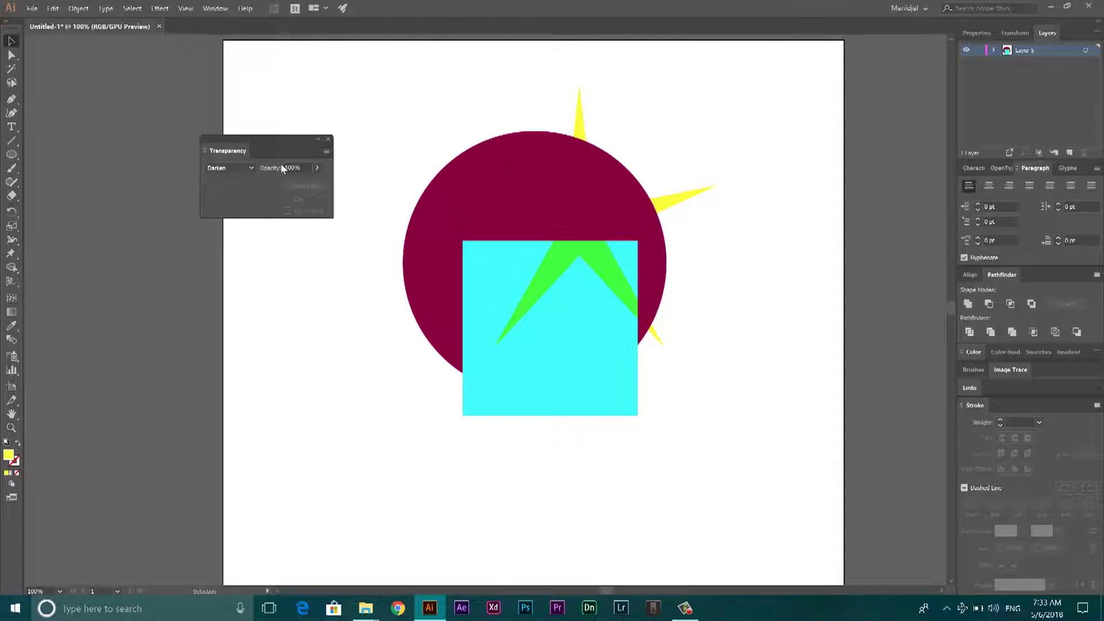
Change the star's blending mode to Multiply and deselect it.
left_click(578, 118)
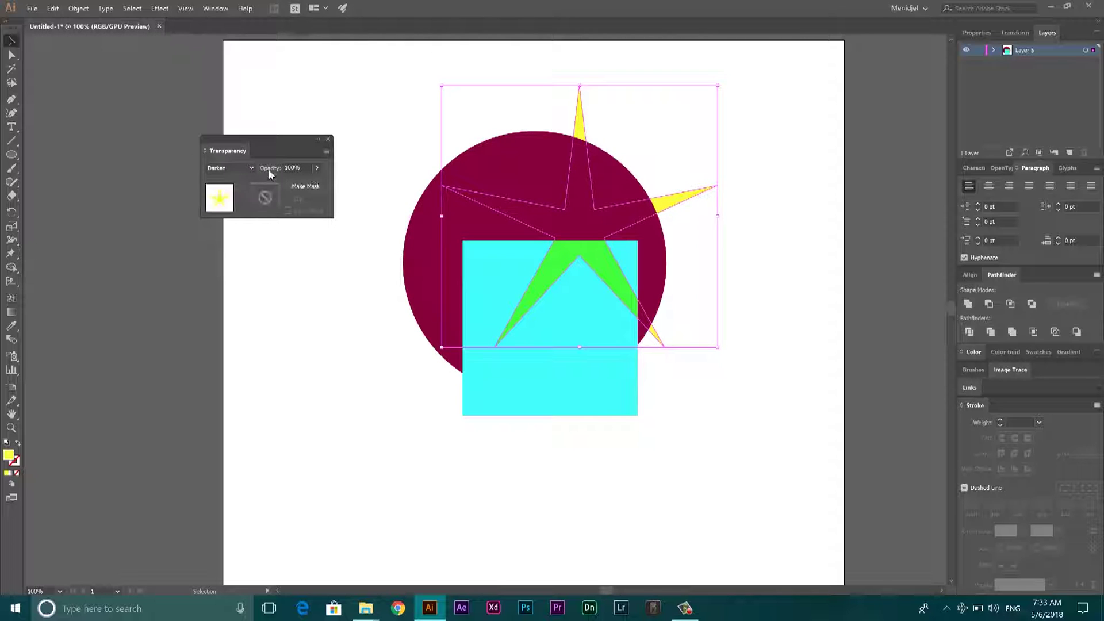
left_click(240, 168)
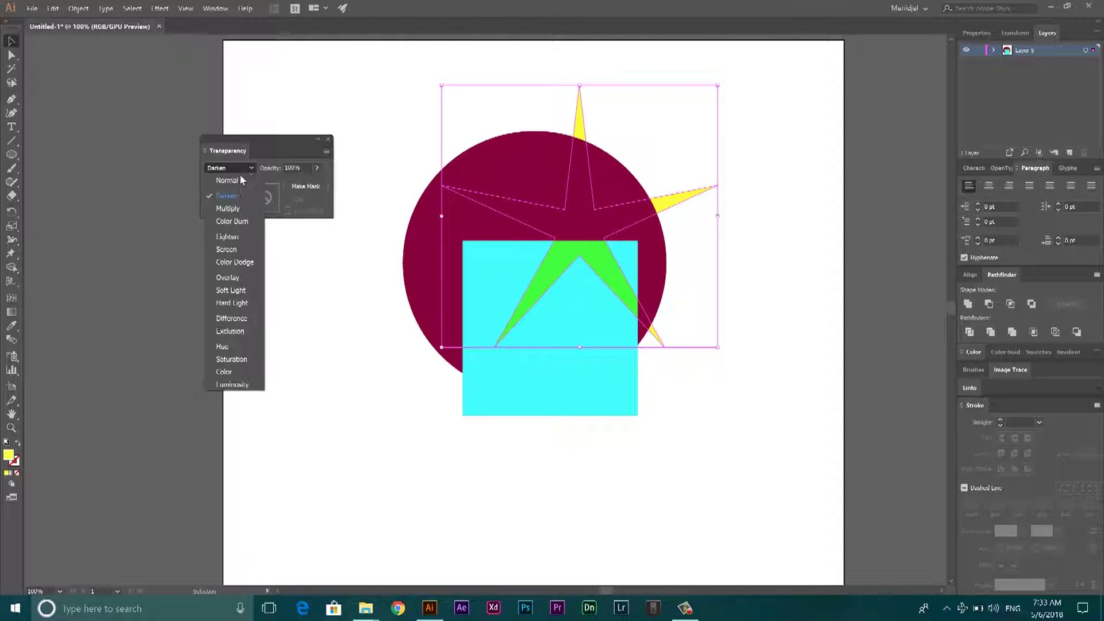
left_click(245, 208)
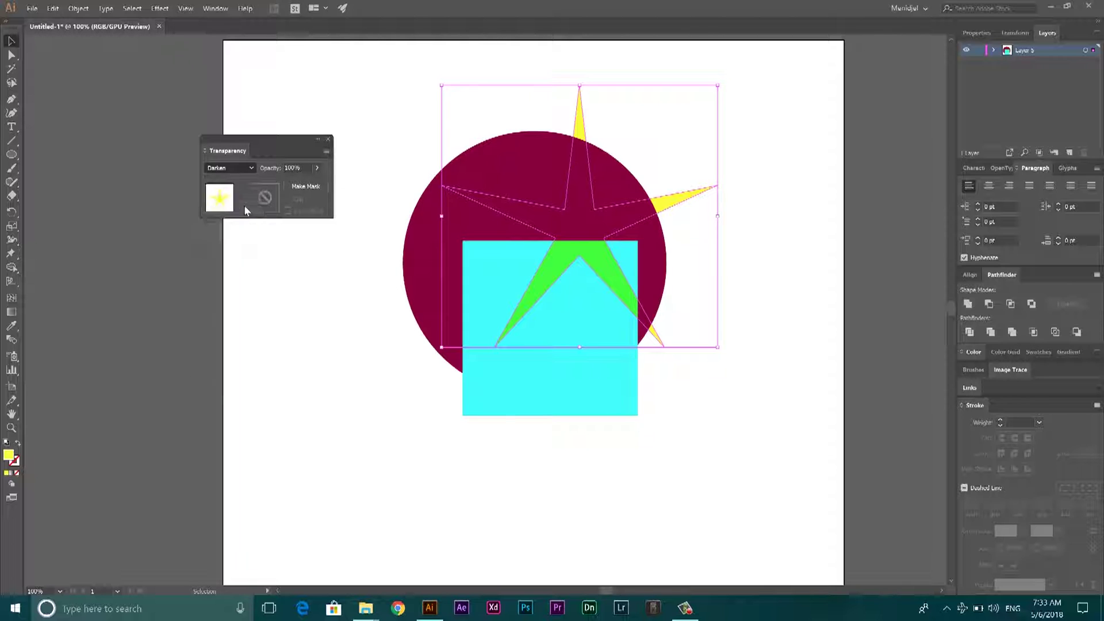
left_click(611, 132)
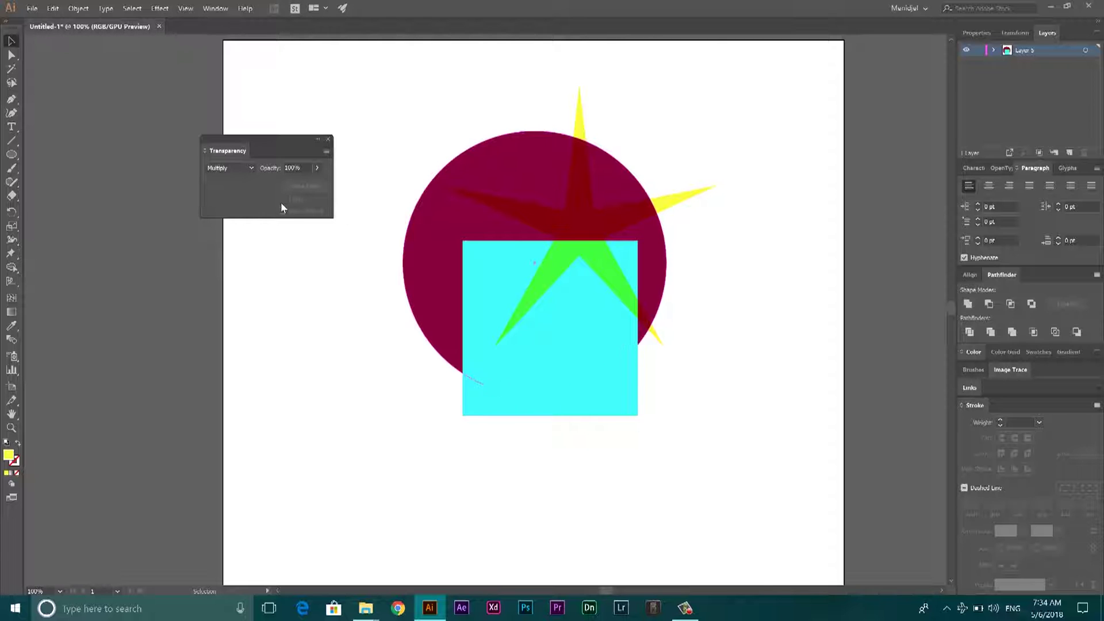
Change the yellow star's blending mode to Color Burn, deselect it and inspect how it blends with the circle and square.
left_click(577, 114)
left_click(214, 167)
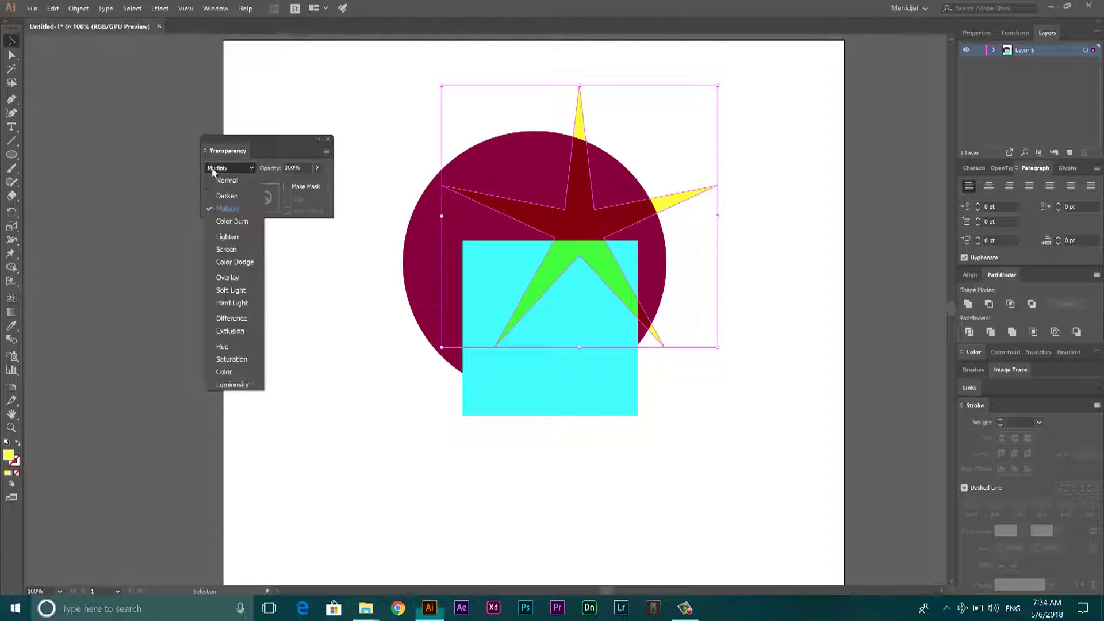
left_click(233, 220)
left_click(774, 255)
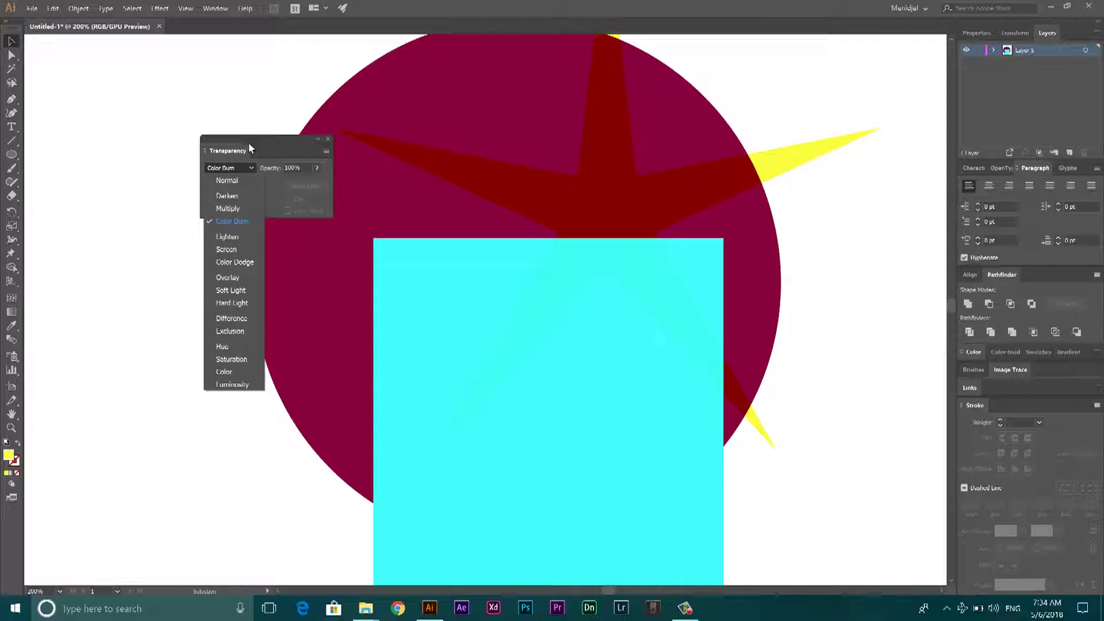
left_click(246, 147)
Switch the yellow star's blending mode to Lighten and deselect it.
left_click(776, 167)
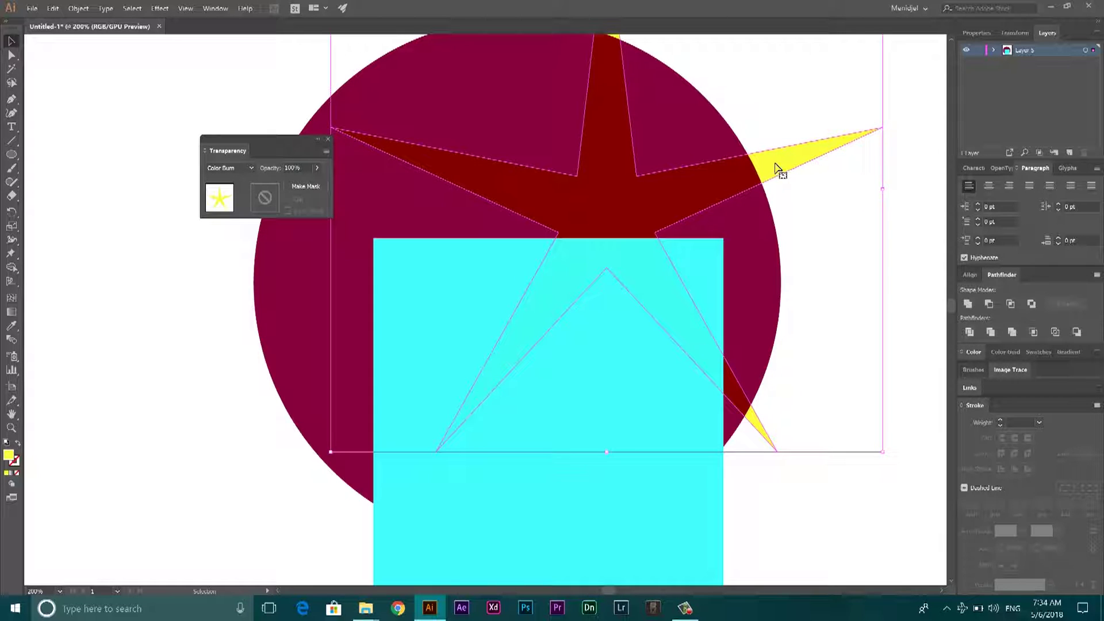
left_click(247, 168)
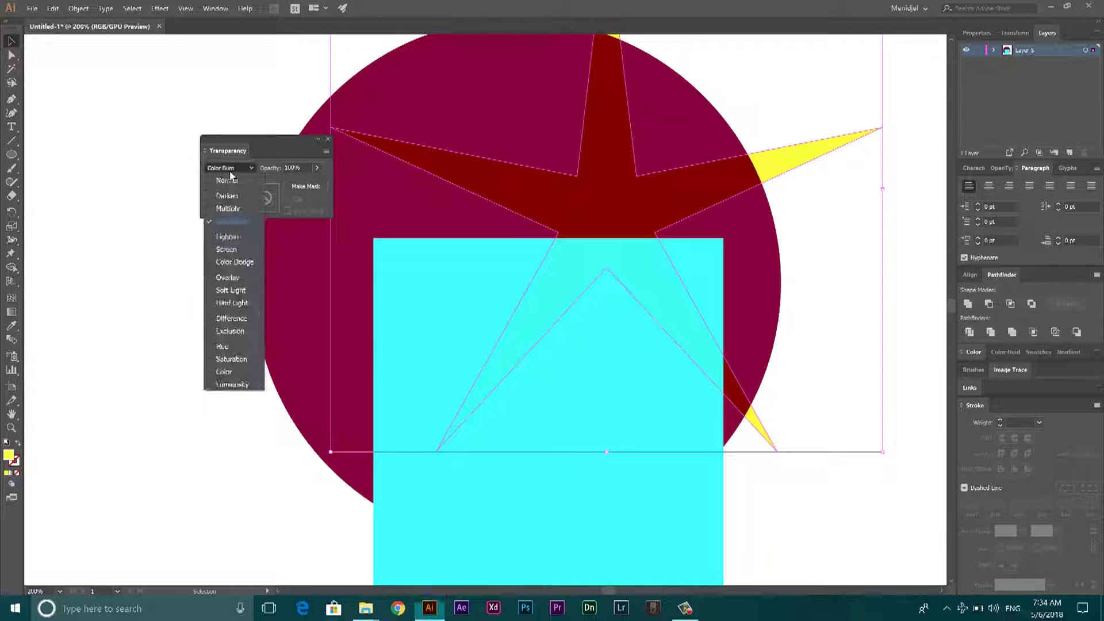
left_click(238, 238)
scroll(250, 239, "down", 1)
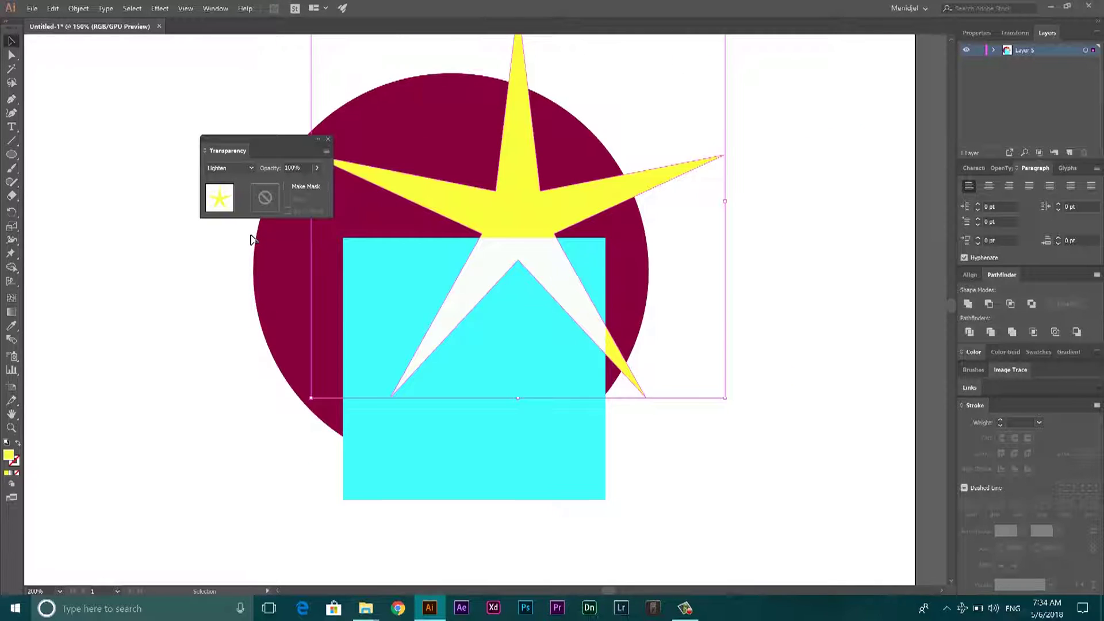
scroll(251, 237, "down", 1)
left_click(550, 149)
left_click_drag(520, 165, 630, 152)
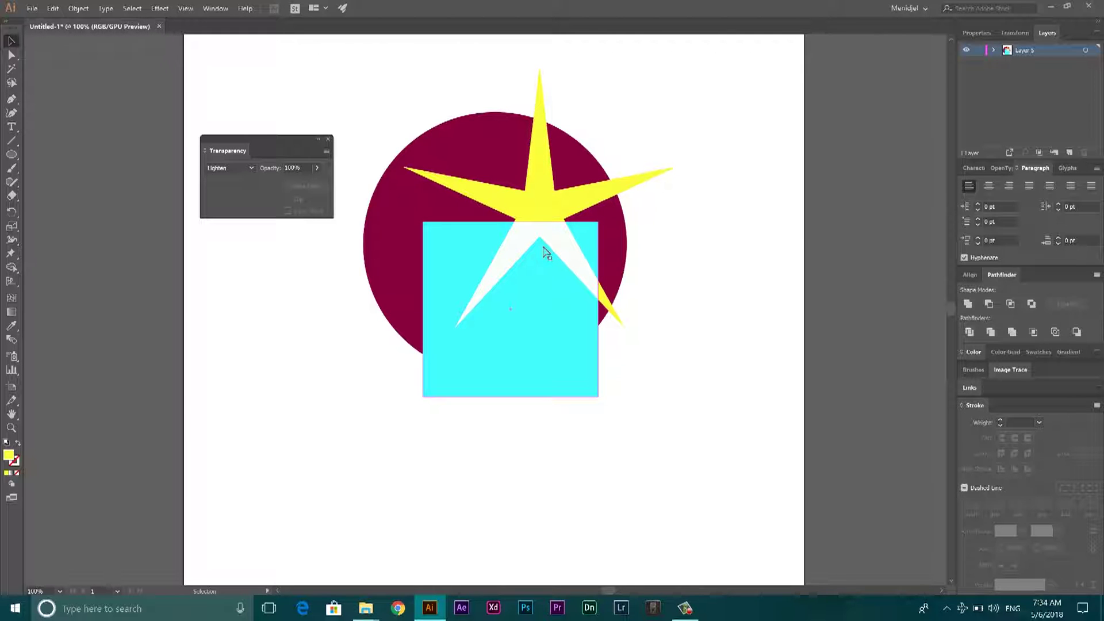
Apply the Screen blending mode to the yellow star and deselect it.
left_click(557, 196)
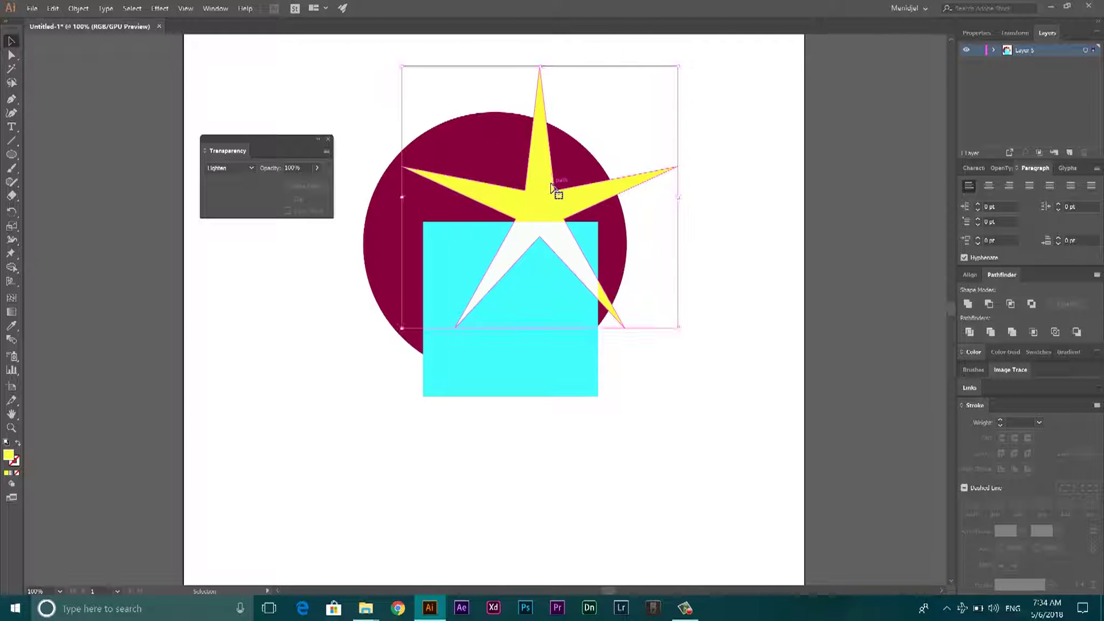
left_click(230, 168)
left_click(226, 249)
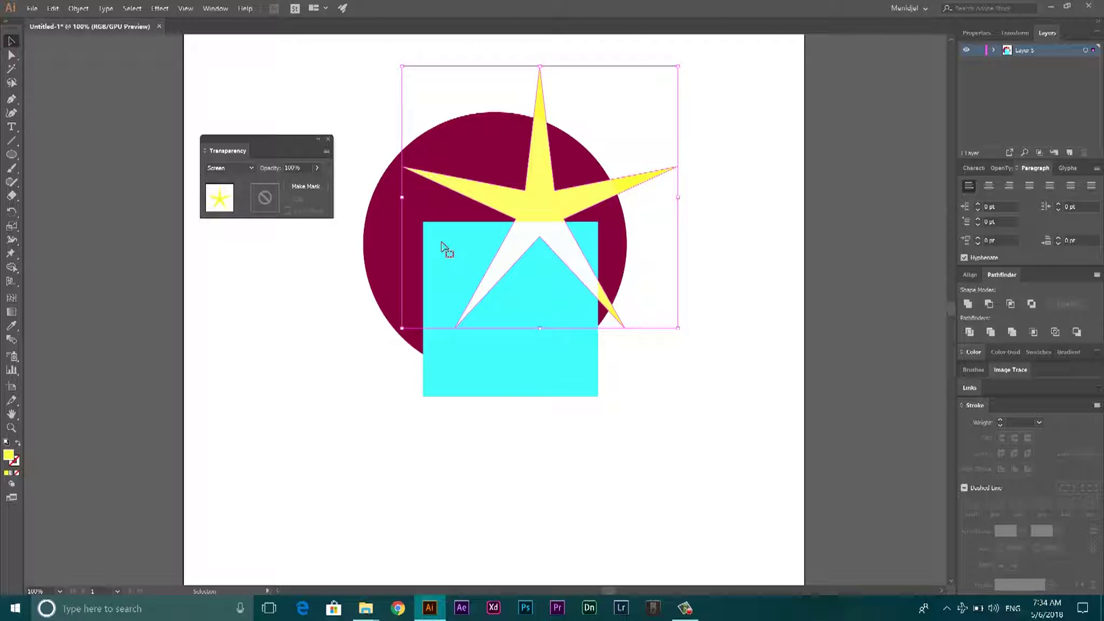
left_click(636, 138)
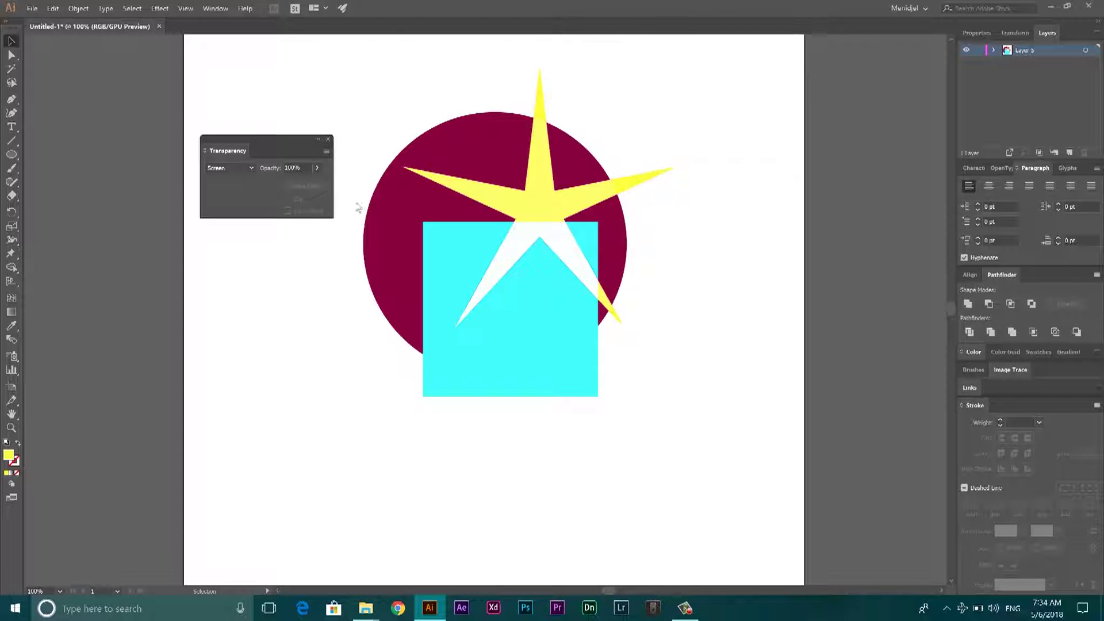
Set the star's blending mode to Color Dodge and deselect it to view the overlap with the circle and square.
left_click(545, 97)
left_click(226, 167)
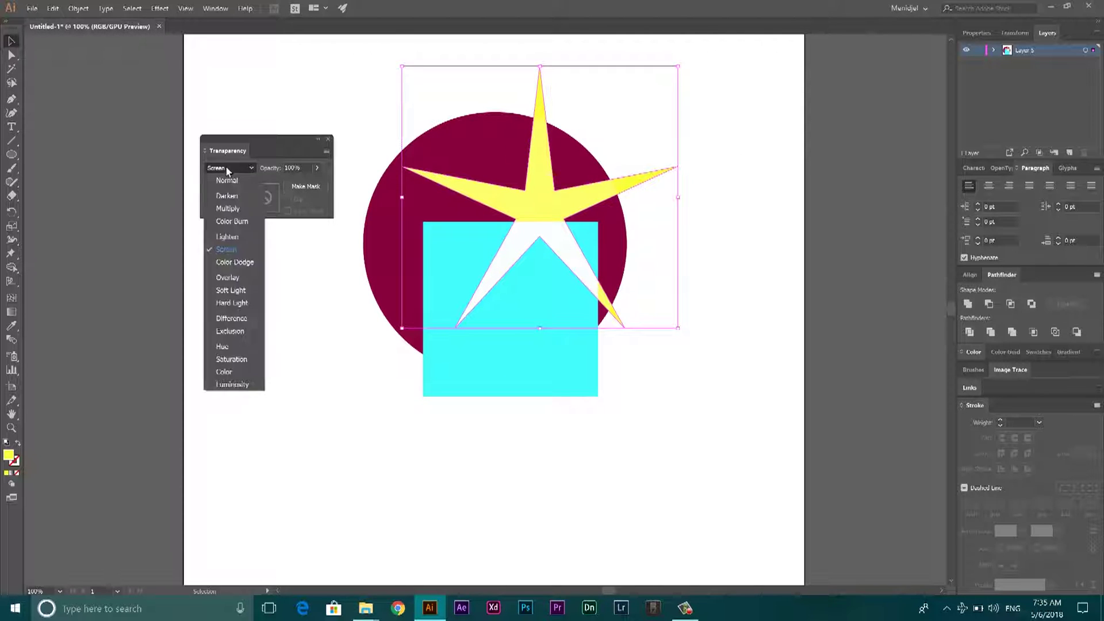
left_click(235, 262)
left_click(350, 291)
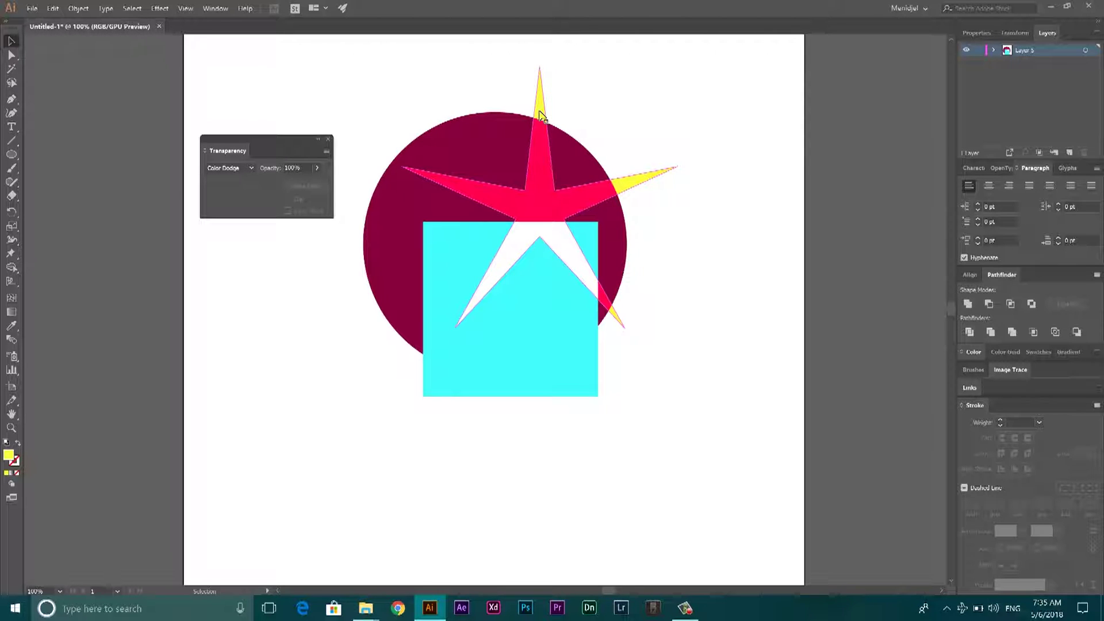
left_click(228, 168)
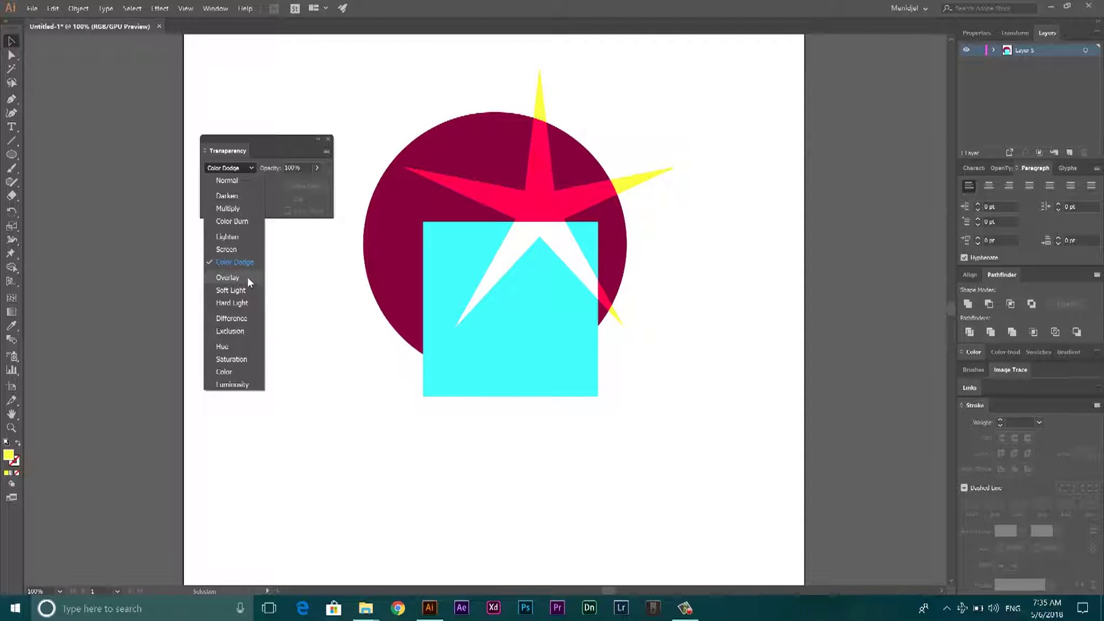
left_click(522, 49)
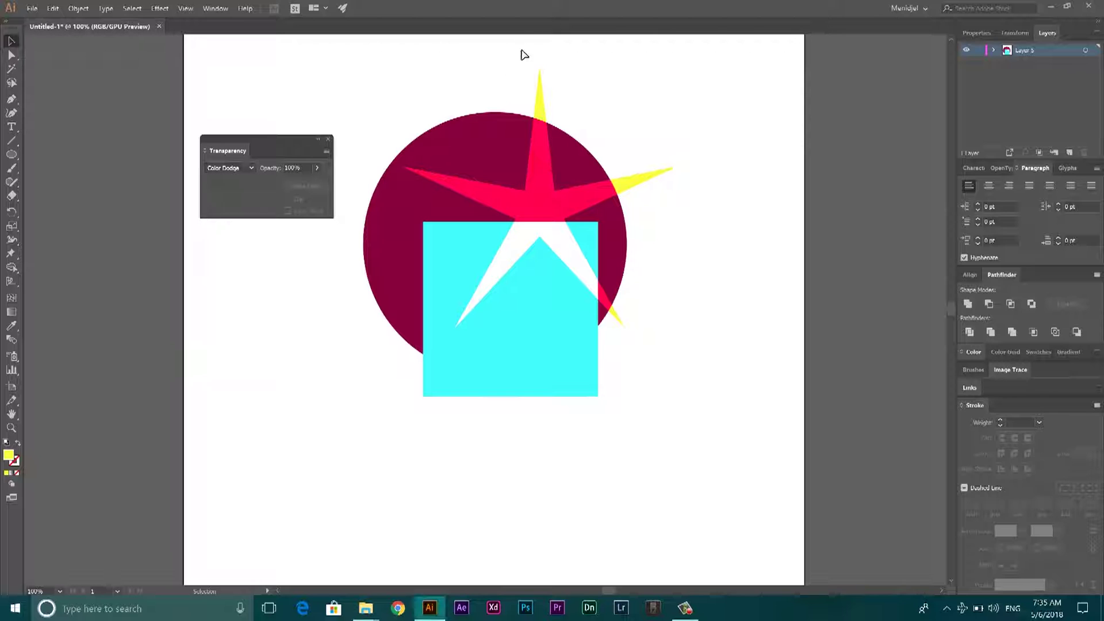
Change the star's blending mode to Overlay and deselect it.
left_click(537, 98)
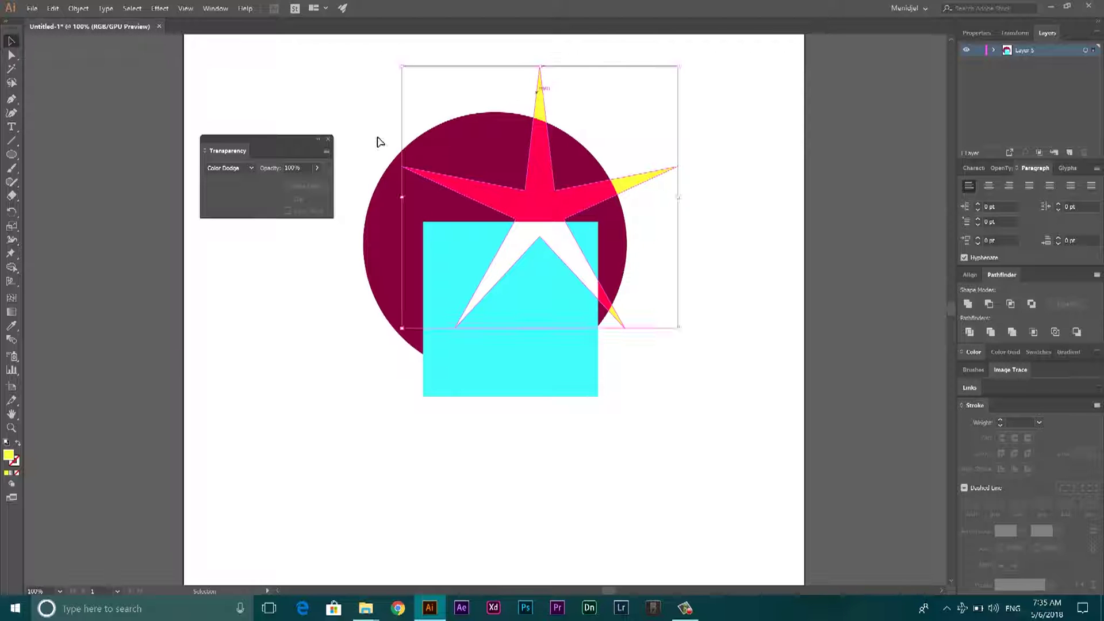
left_click(229, 168)
left_click(250, 278)
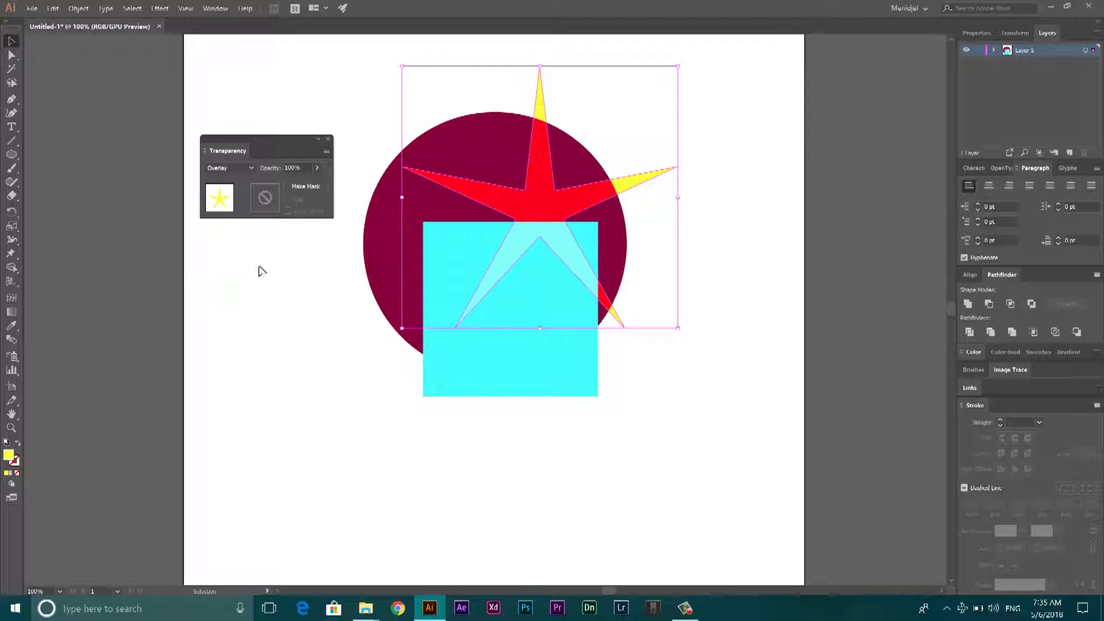
left_click(614, 107)
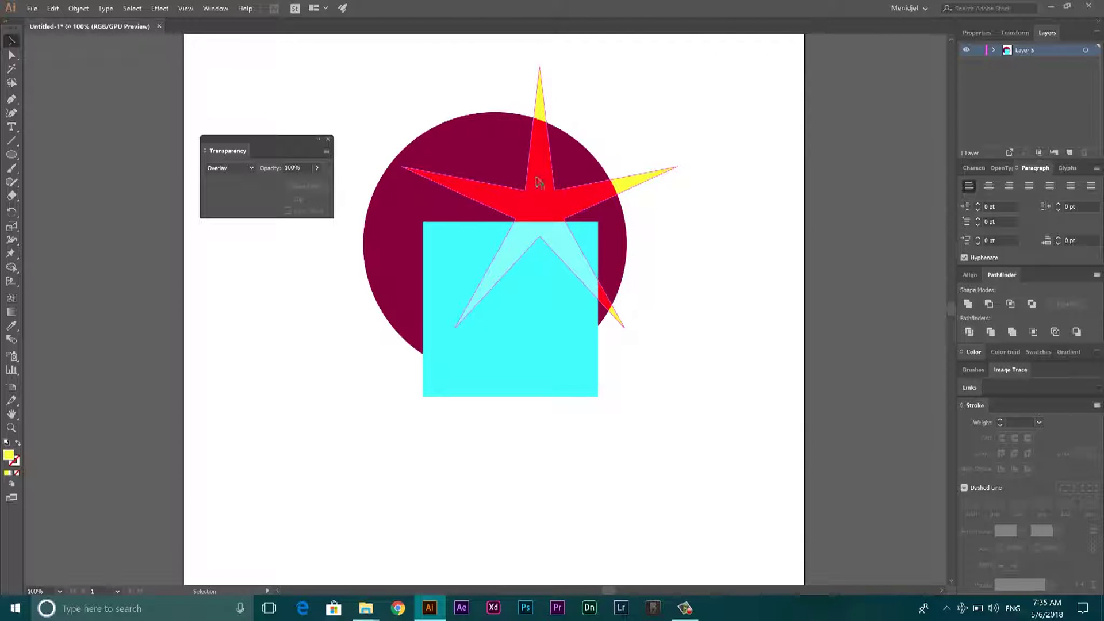
Give the star the Soft Light blending mode and clear the selection.
left_click(540, 102)
left_click(229, 168)
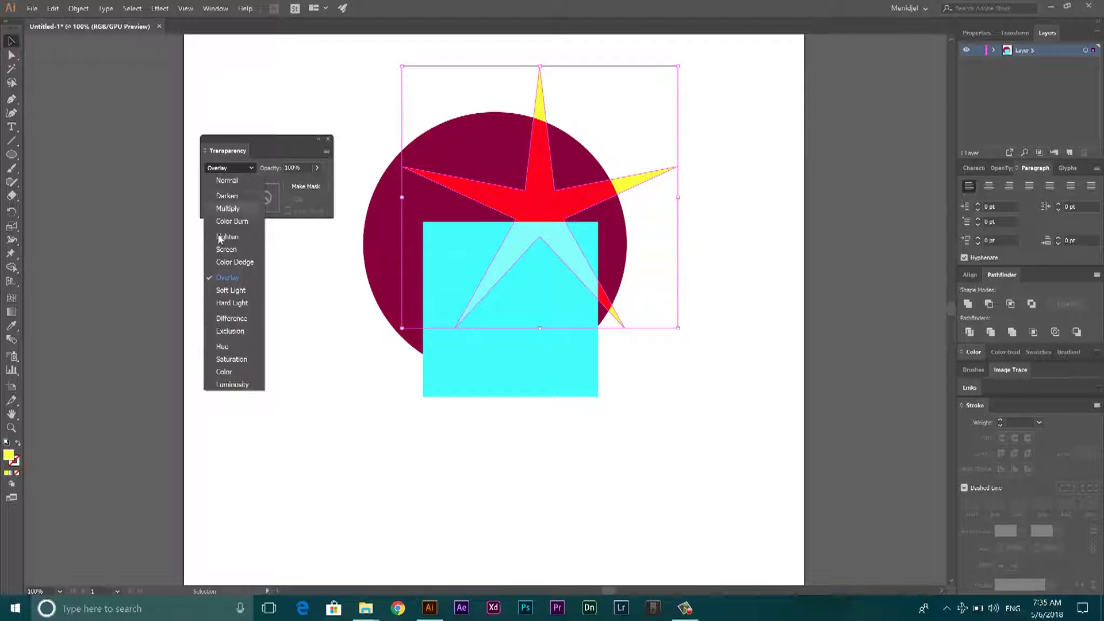
left_click(226, 291)
left_click(790, 267)
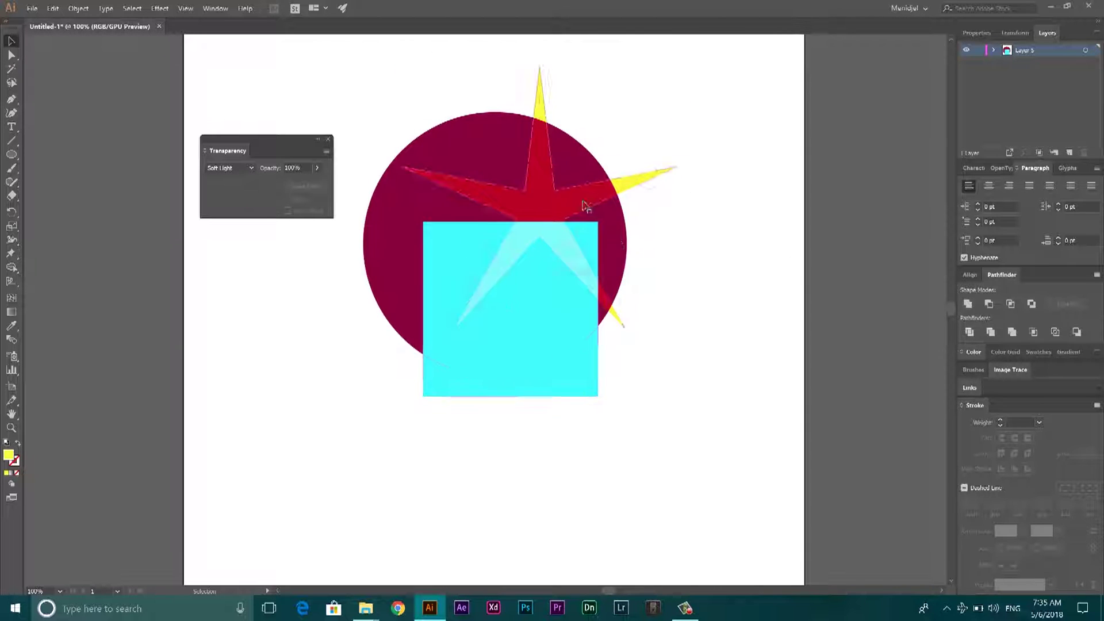
Set the star's blending mode to Hard Light, deselect it and examine its blend over the circle and square.
left_click(540, 104)
left_click(229, 167)
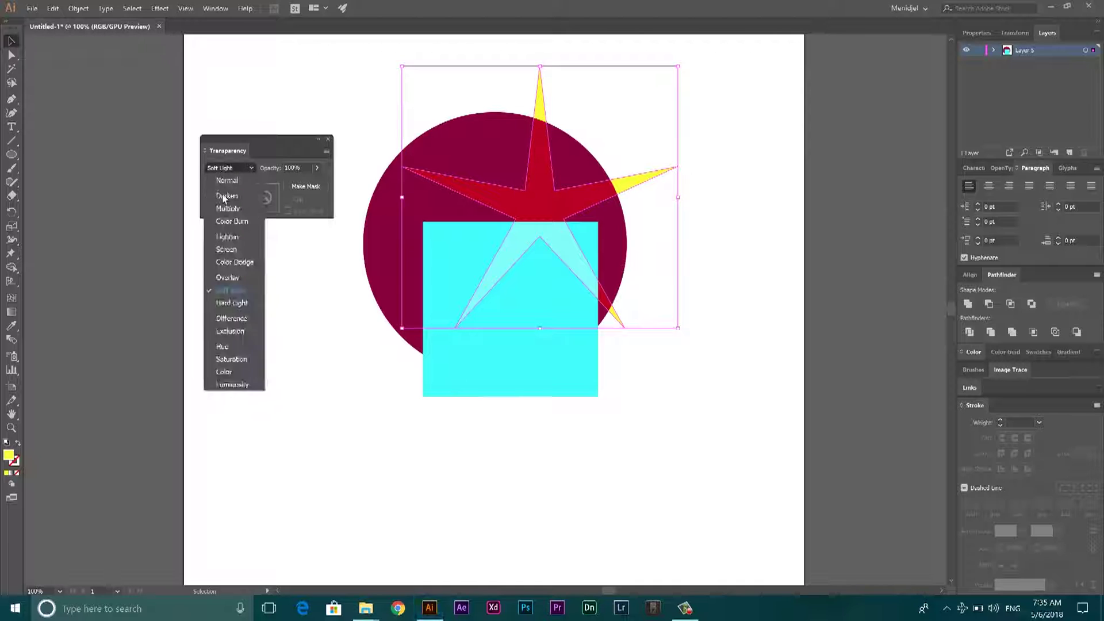
left_click(237, 303)
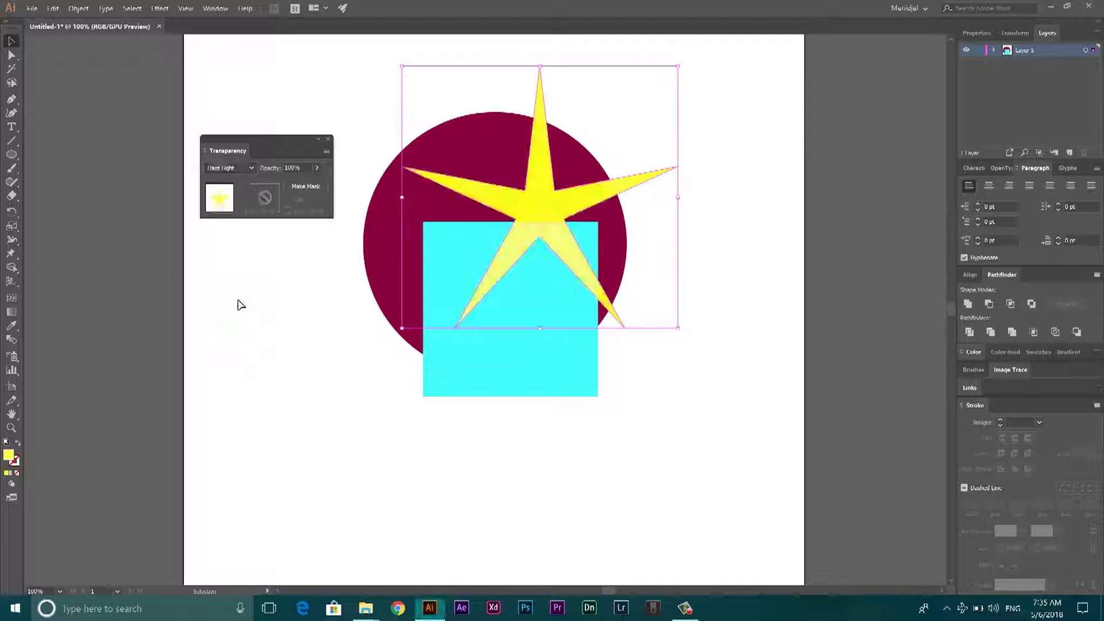
left_click(753, 184)
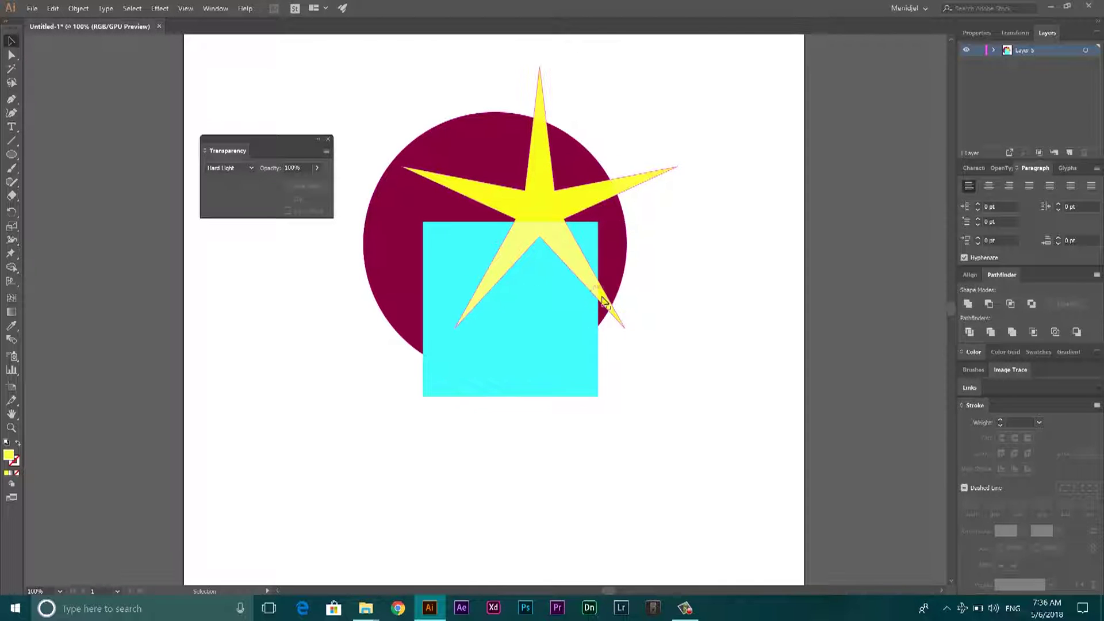
left_click(230, 168)
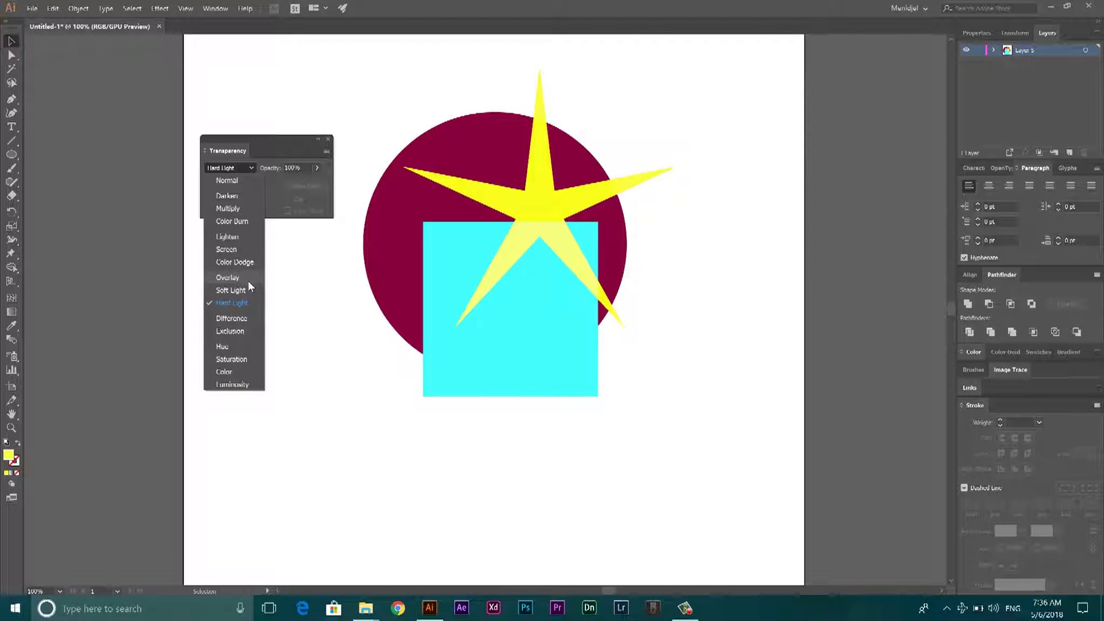
left_click(276, 159)
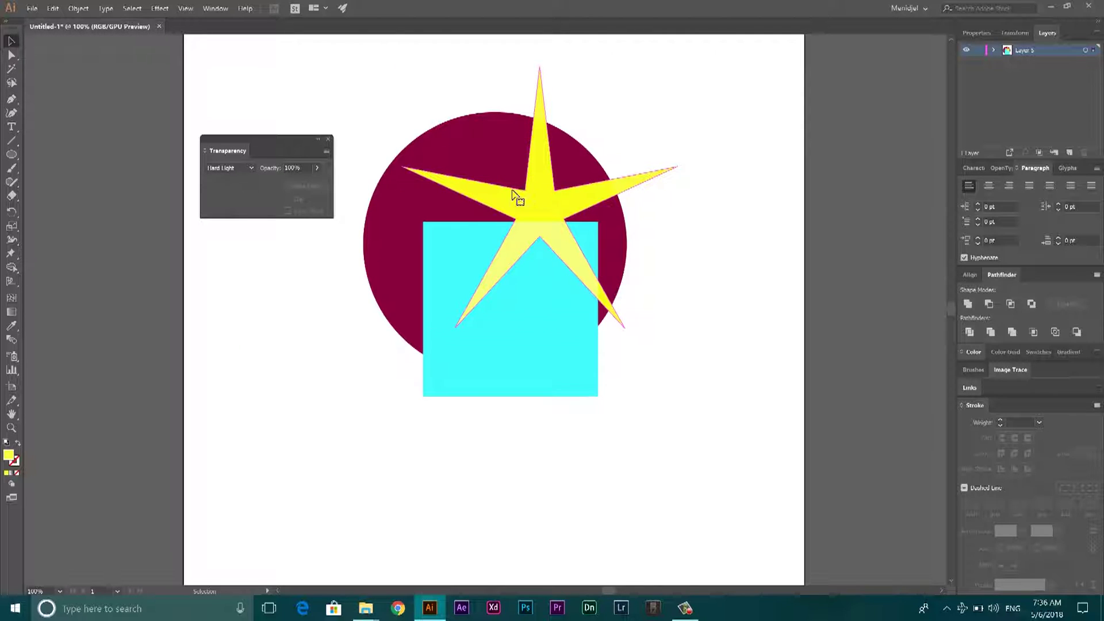
Select the star again and set its blending mode to Difference.
left_click(518, 193)
left_click(251, 168)
left_click(252, 320)
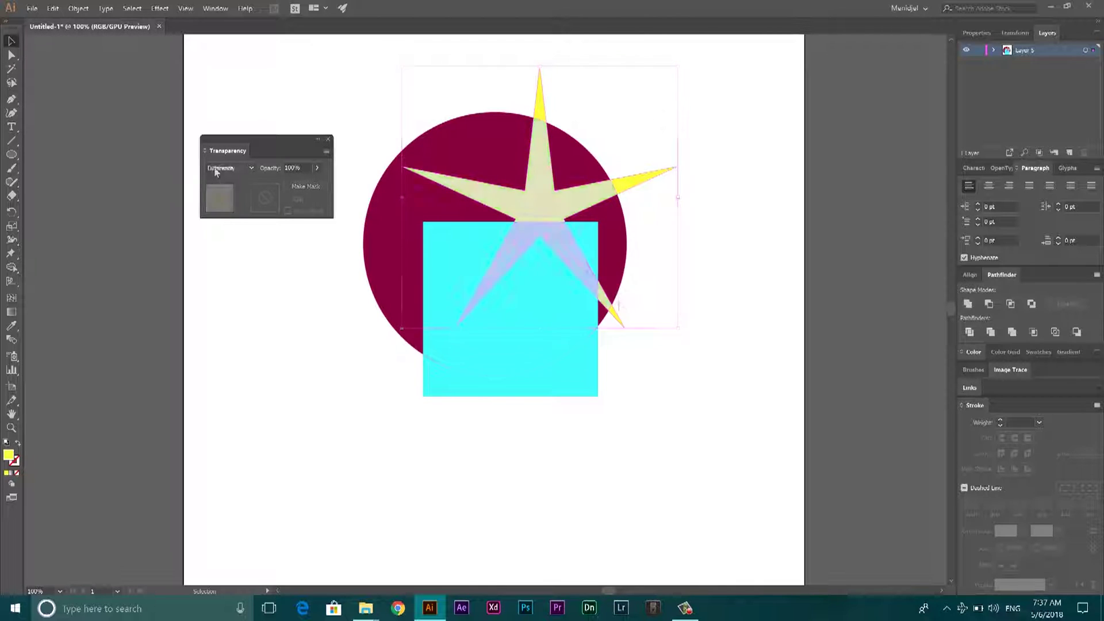
Return the star's blending mode to Normal and deselect it.
left_click(215, 169)
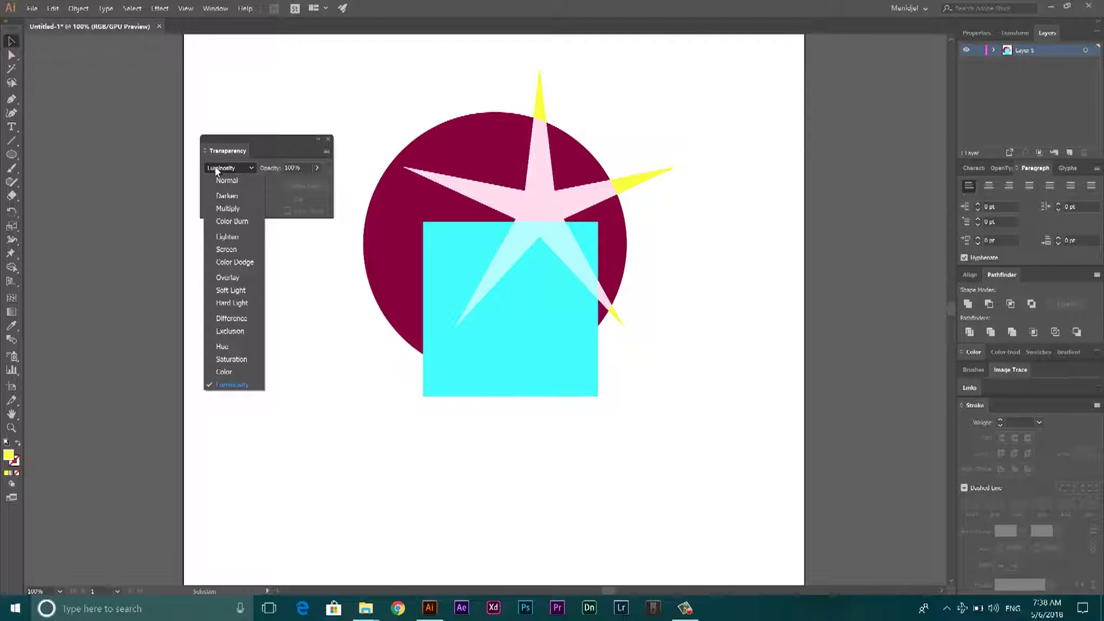
left_click(234, 181)
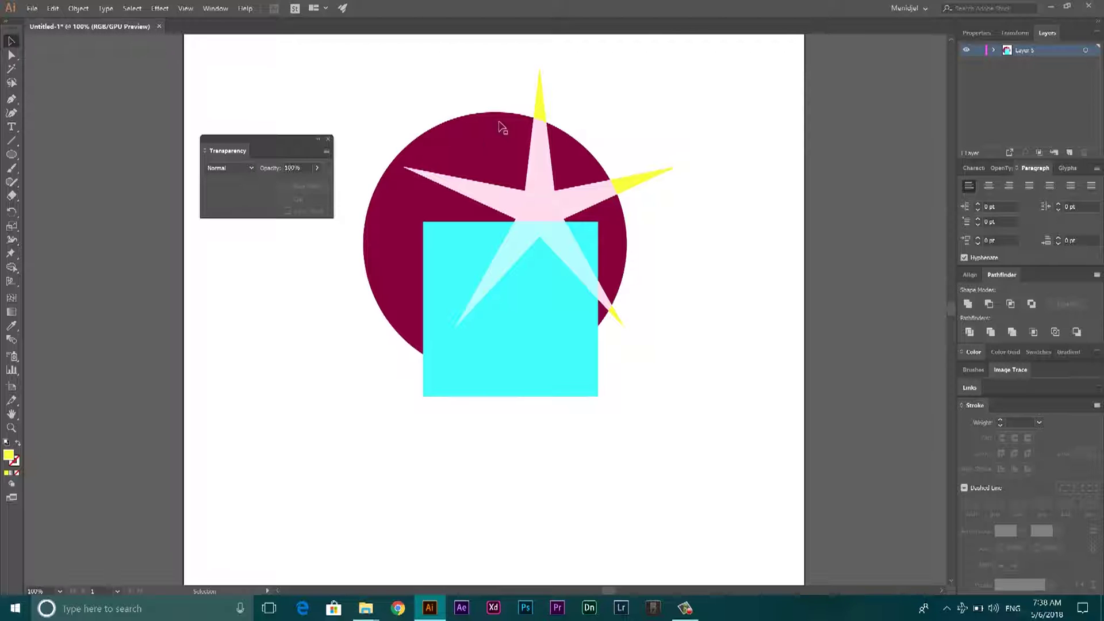
left_click(537, 104)
left_click(240, 170)
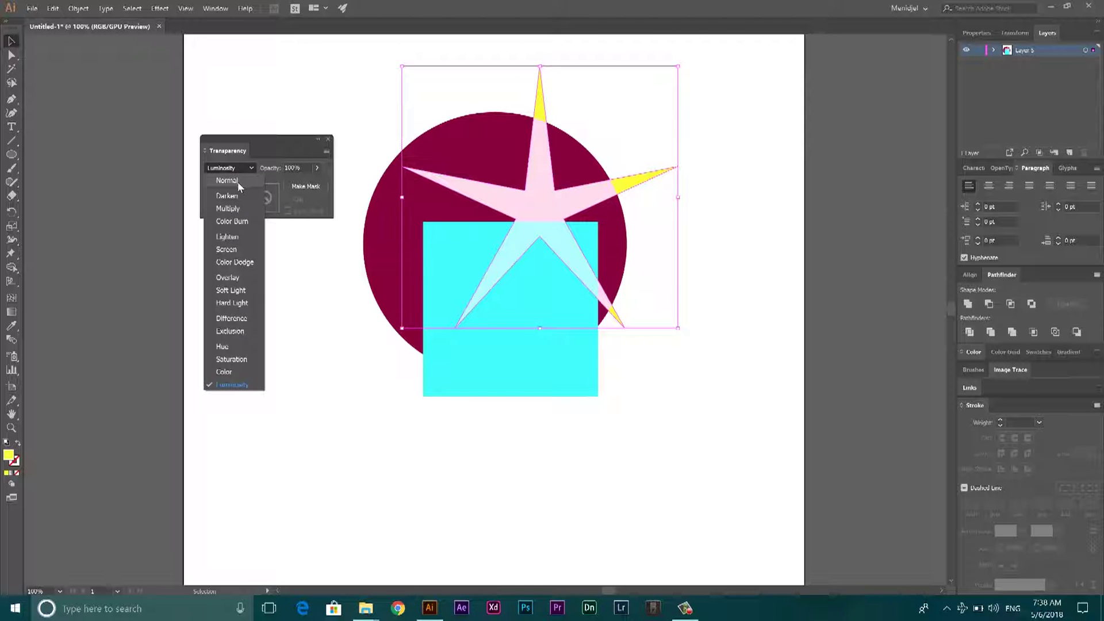
left_click(237, 182)
left_click(219, 171)
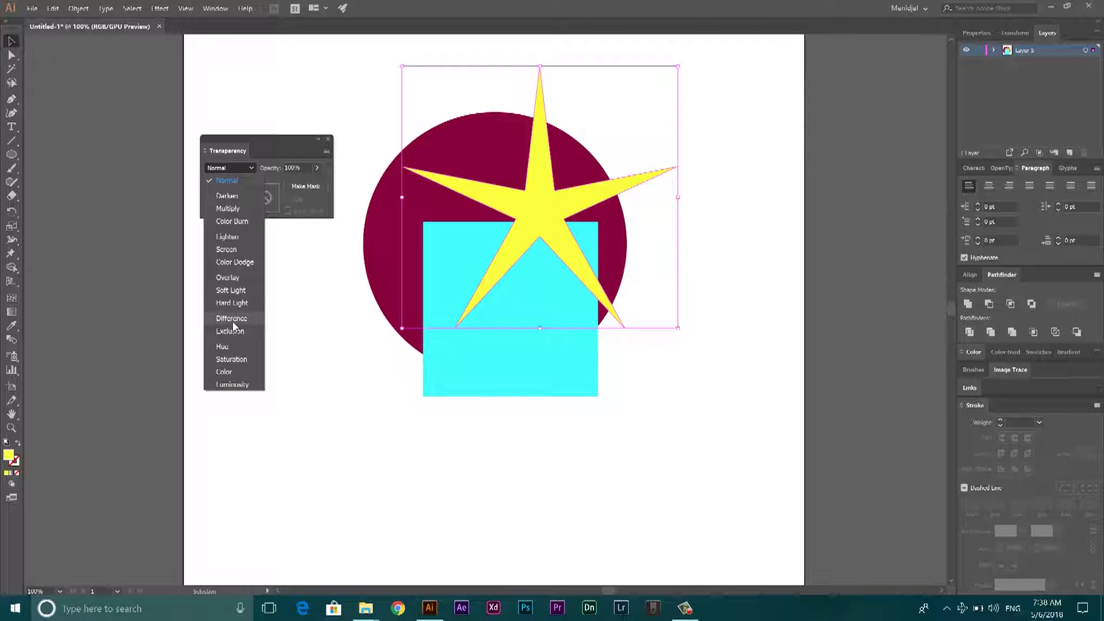
left_click(403, 70)
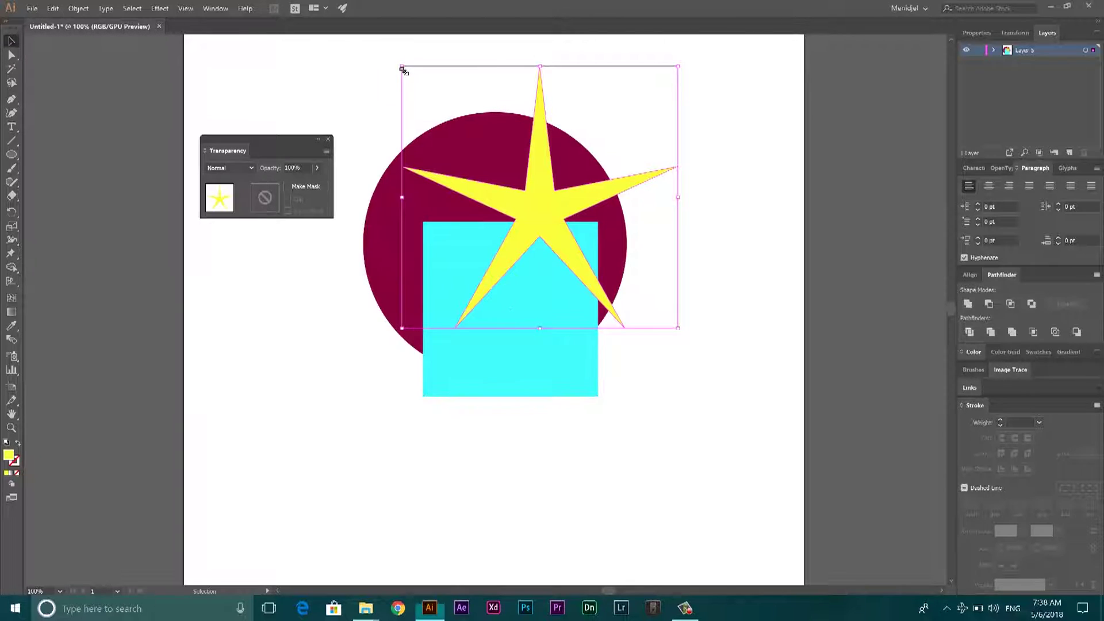
left_click(458, 86)
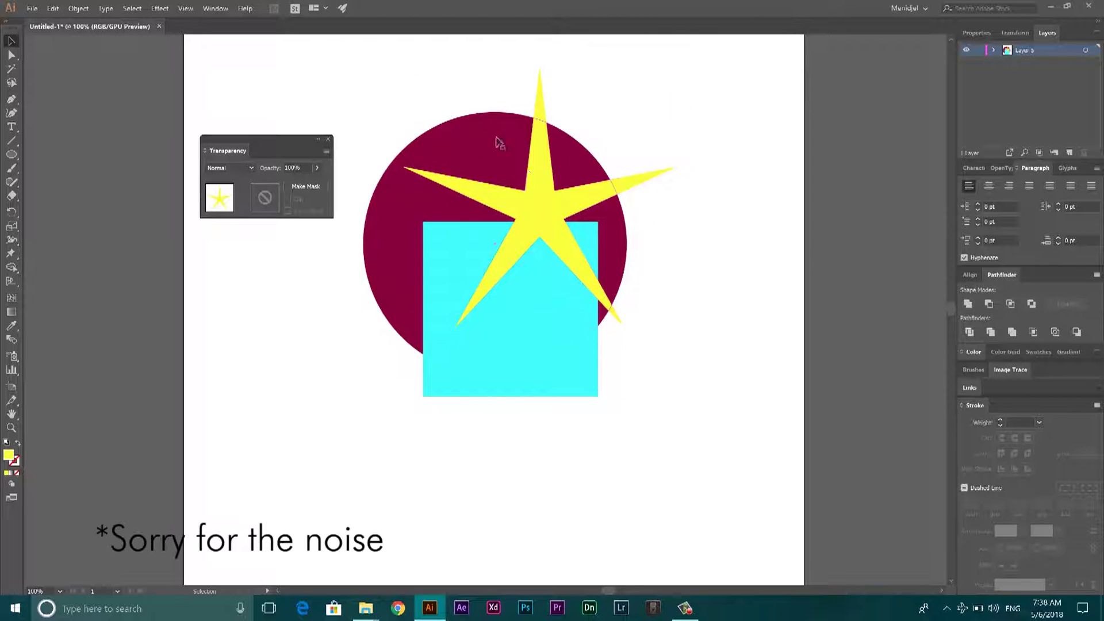
left_click(219, 169)
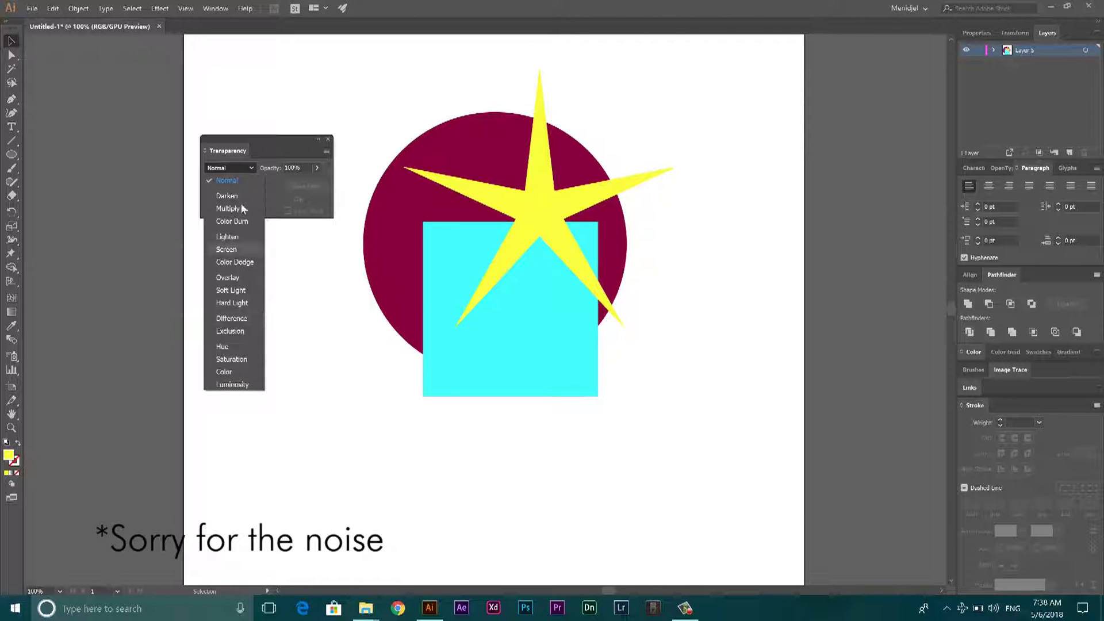
left_click(229, 176)
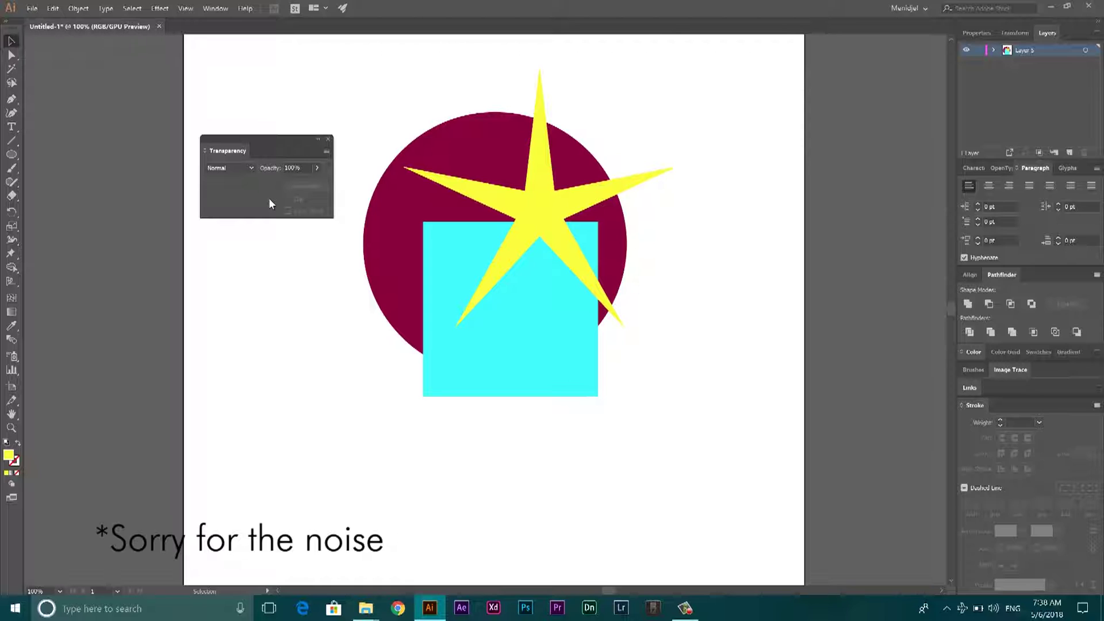